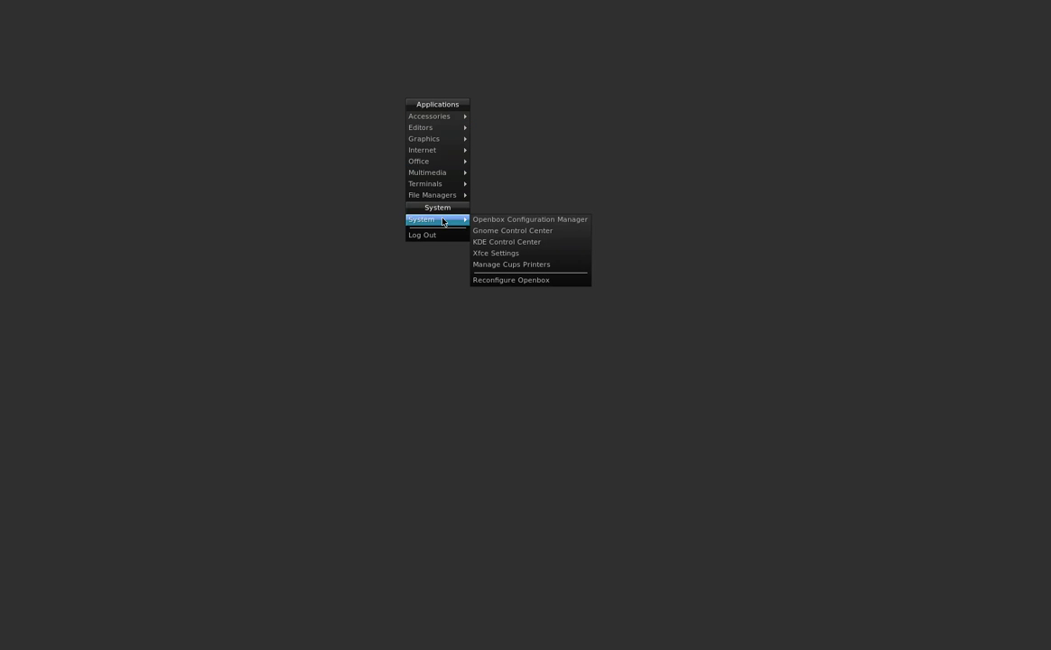
Step: Open the Openbox Configuration Manager from the desktop menu's System submenu
mouse_move(447, 201)
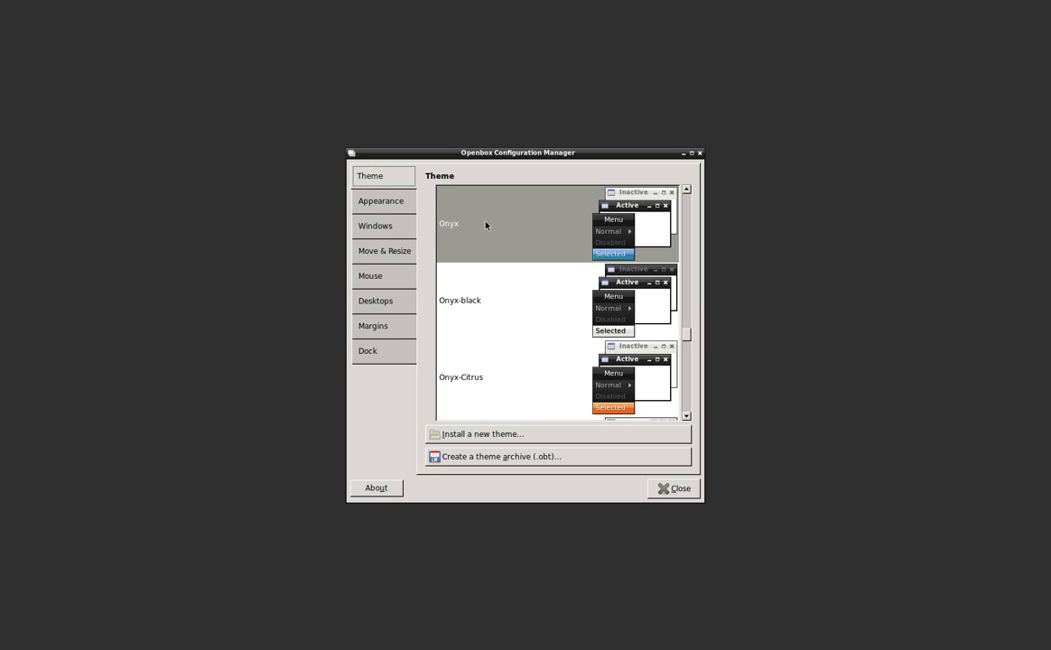
Step: Look through the Appearance, Windows, Move & Resize, Mouse, Desktops, Margins and Dock pages, then close the manager
click(379, 202)
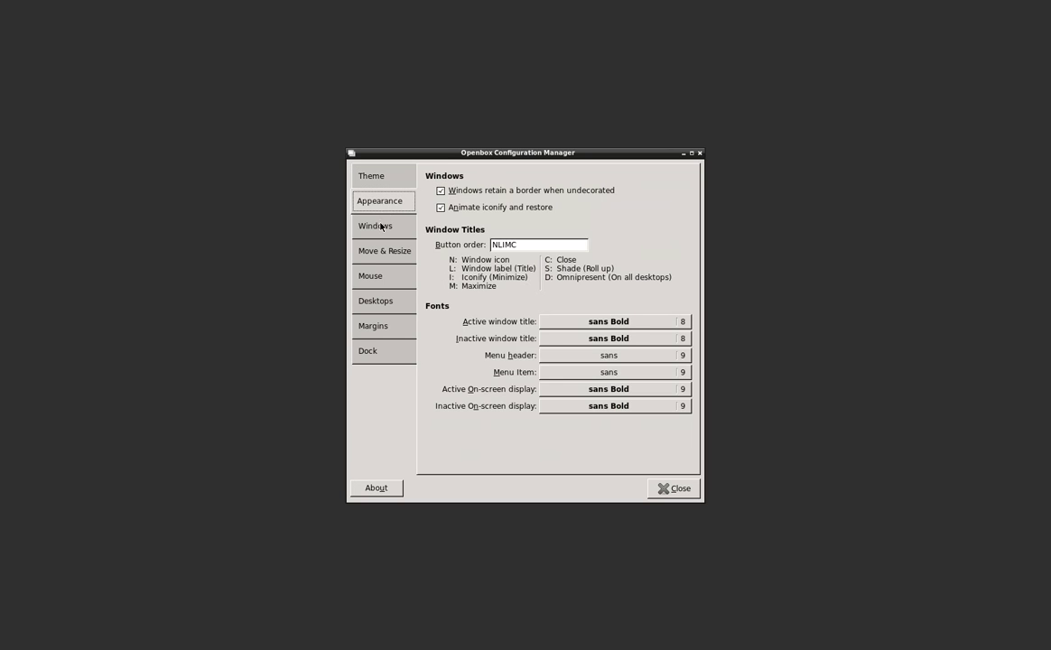
click(380, 226)
click(380, 251)
click(380, 275)
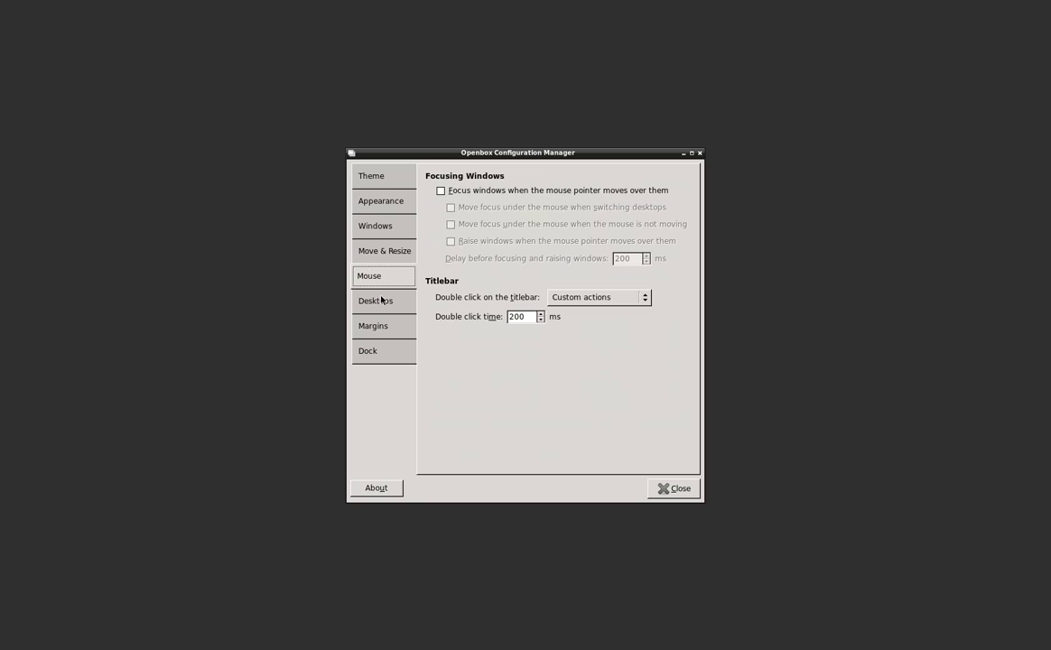
click(382, 305)
click(384, 330)
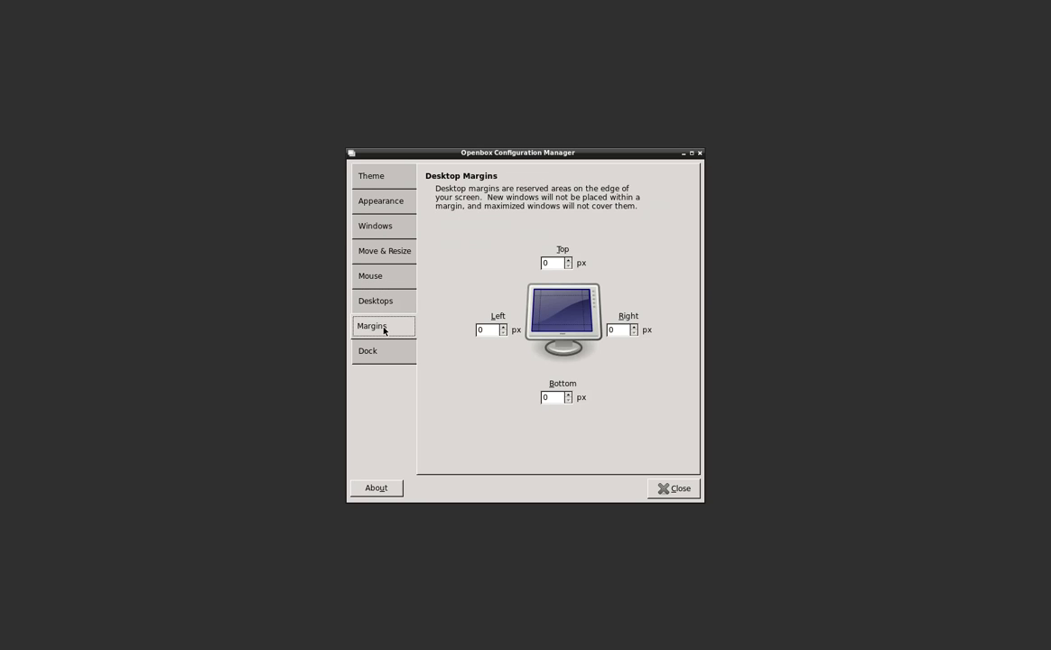
click(387, 351)
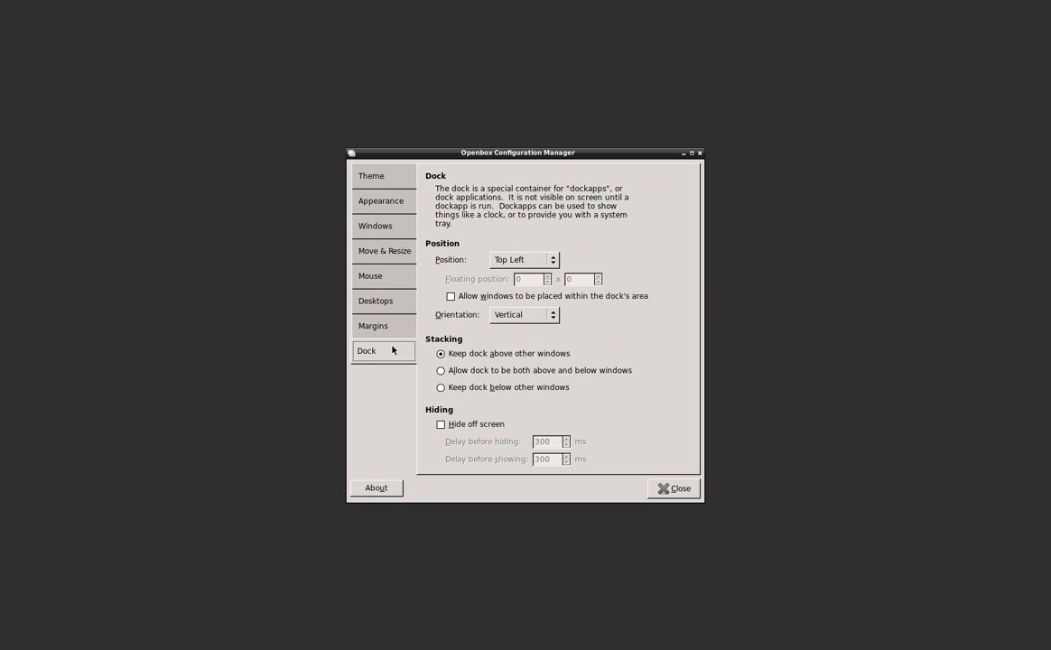
click(679, 491)
Step: Run tint2 for the bottom panel, then launch tintwizard from the Alt+F2 run prompt
key(alt+F2)
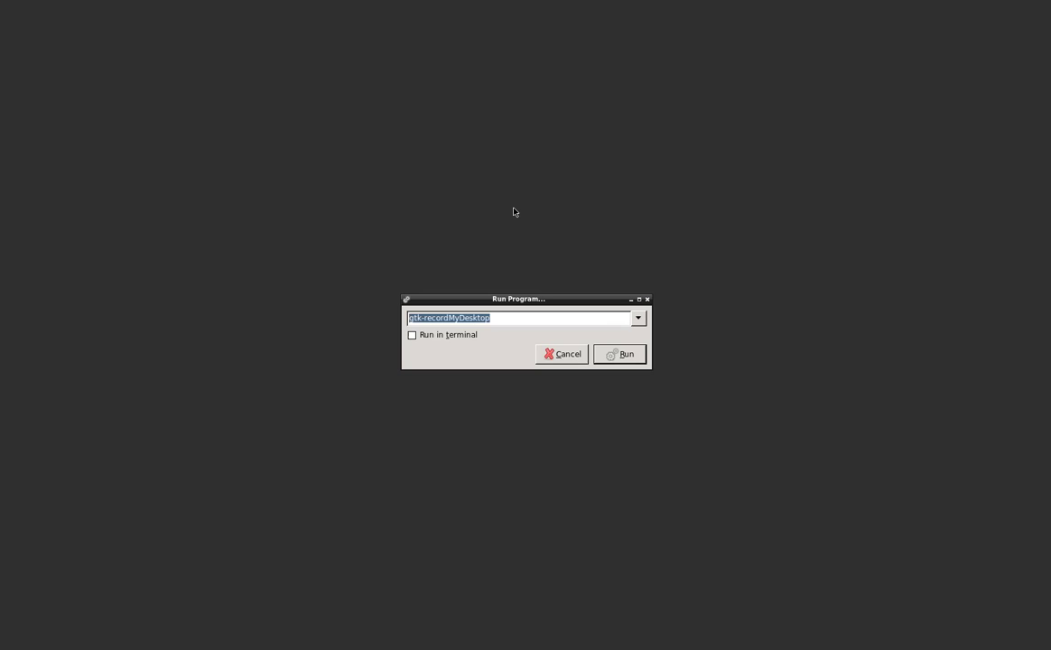
text(ti)
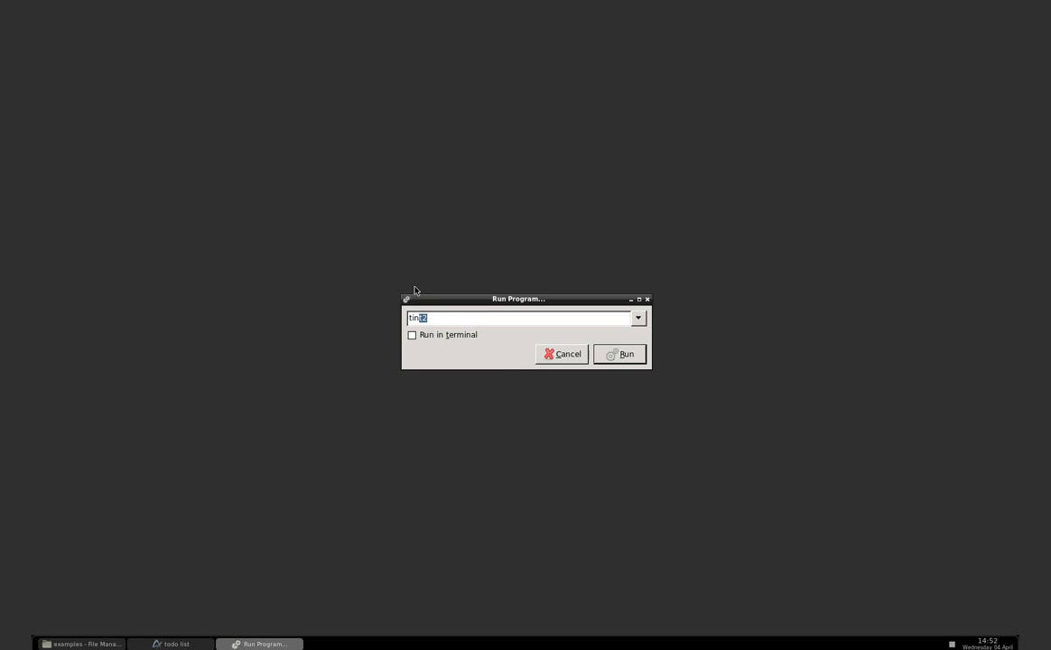
text(twizard)
key(Return)
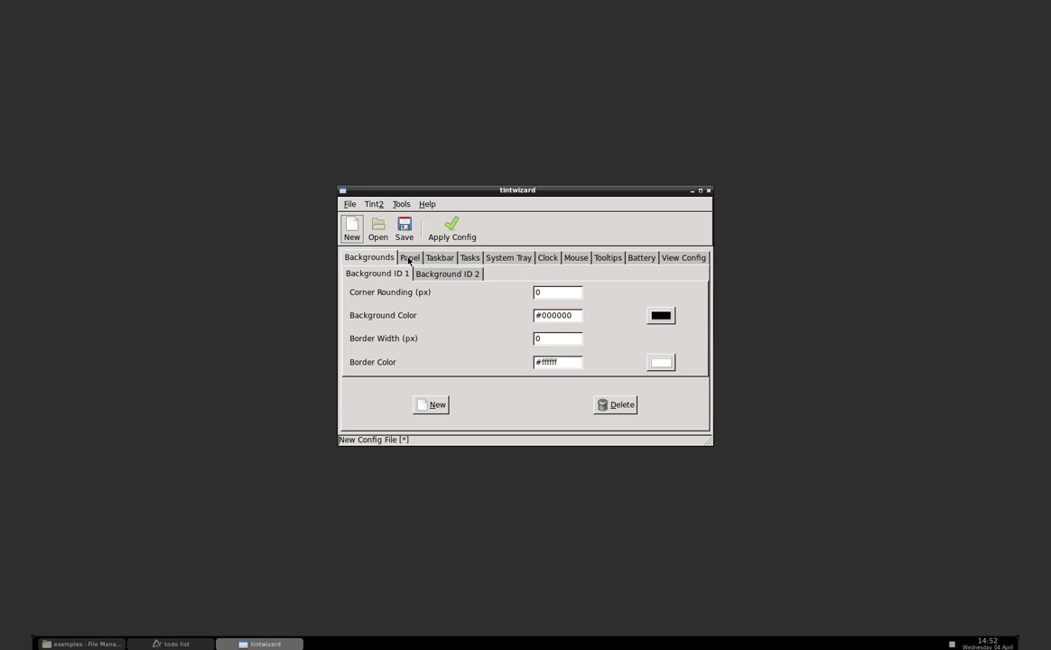
click(410, 257)
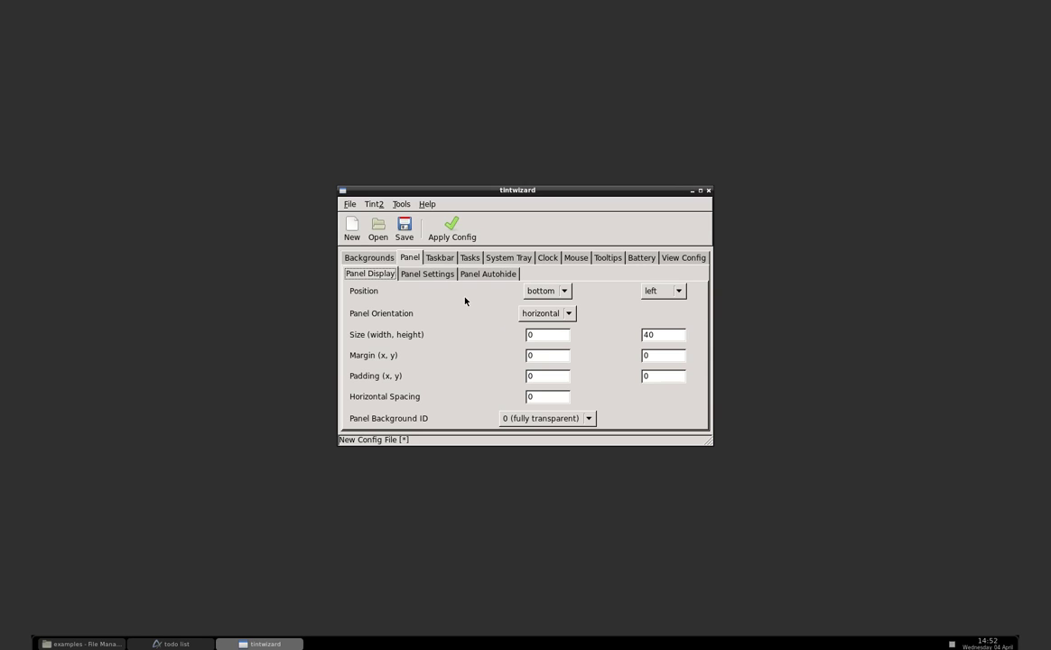
click(440, 258)
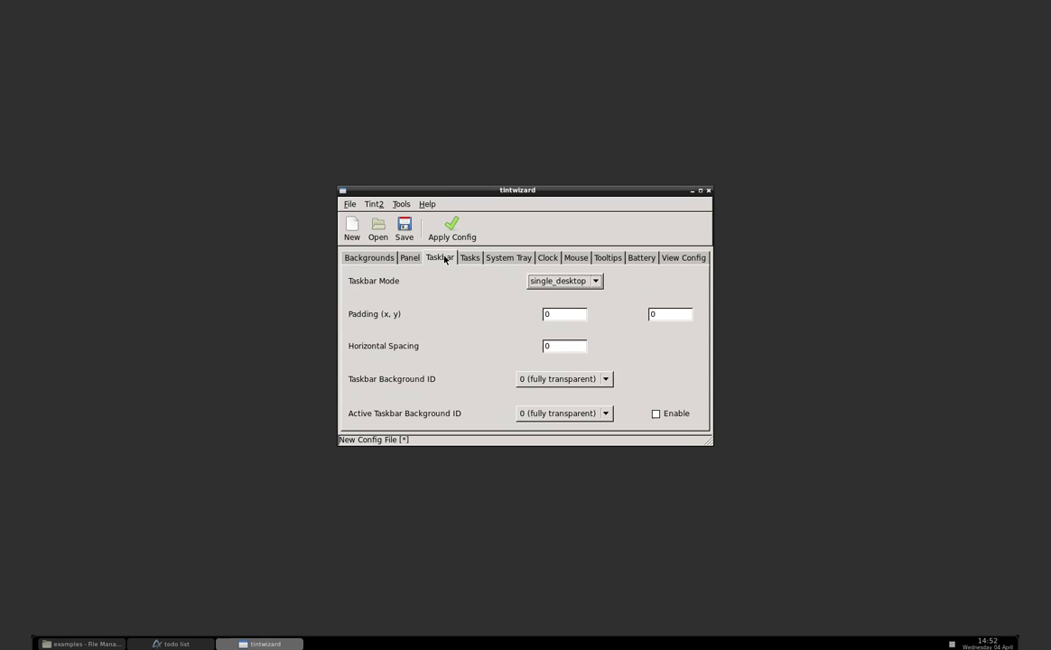
click(595, 283)
click(597, 284)
click(498, 260)
click(549, 260)
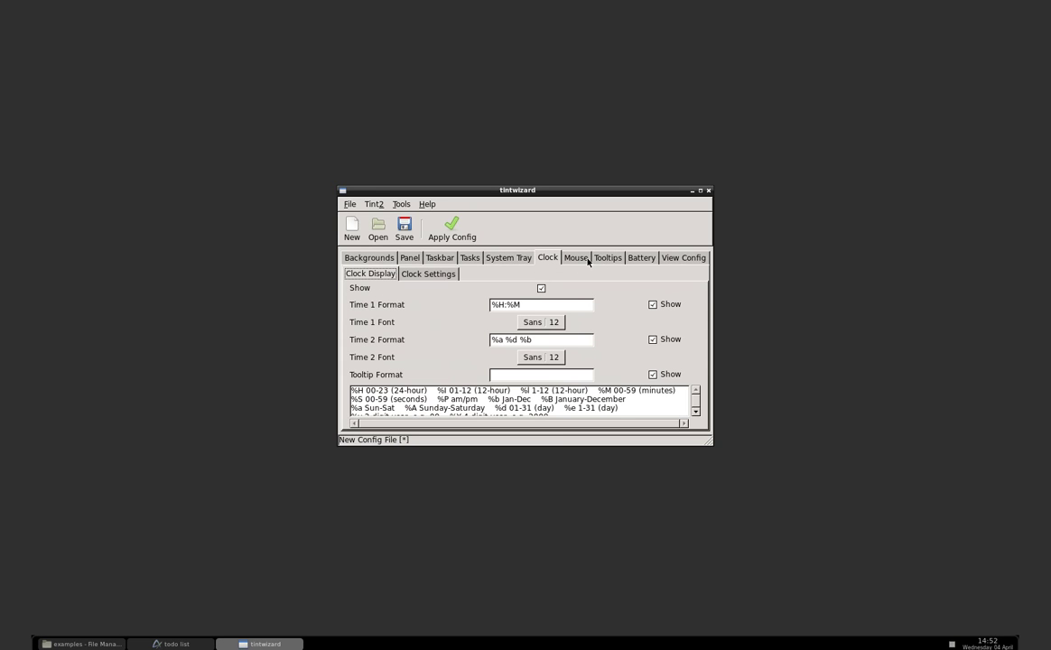
click(573, 260)
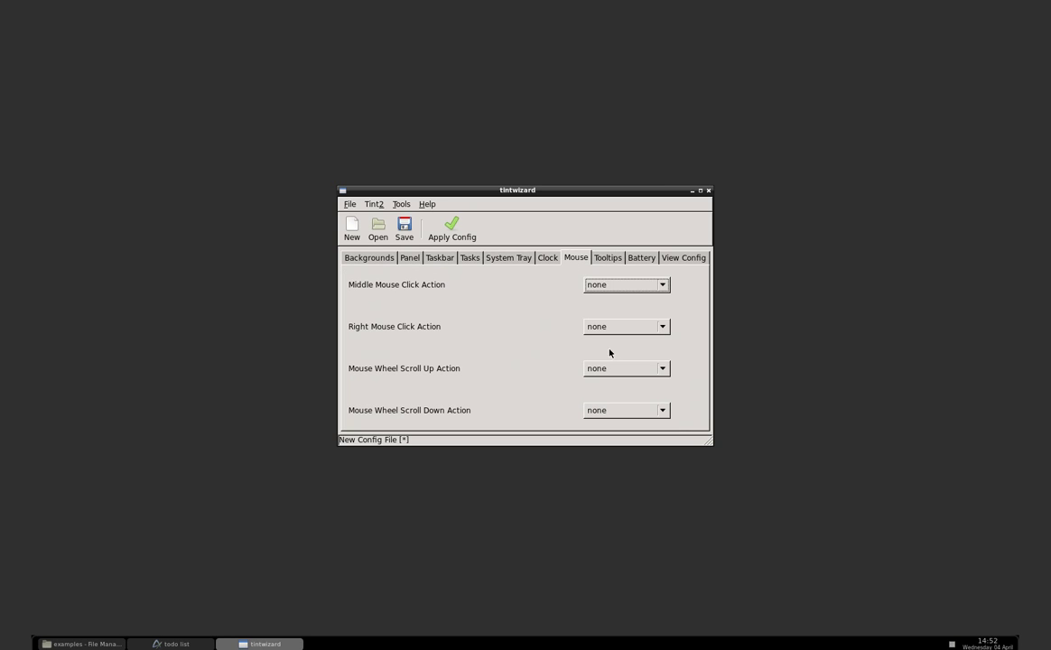
click(626, 285)
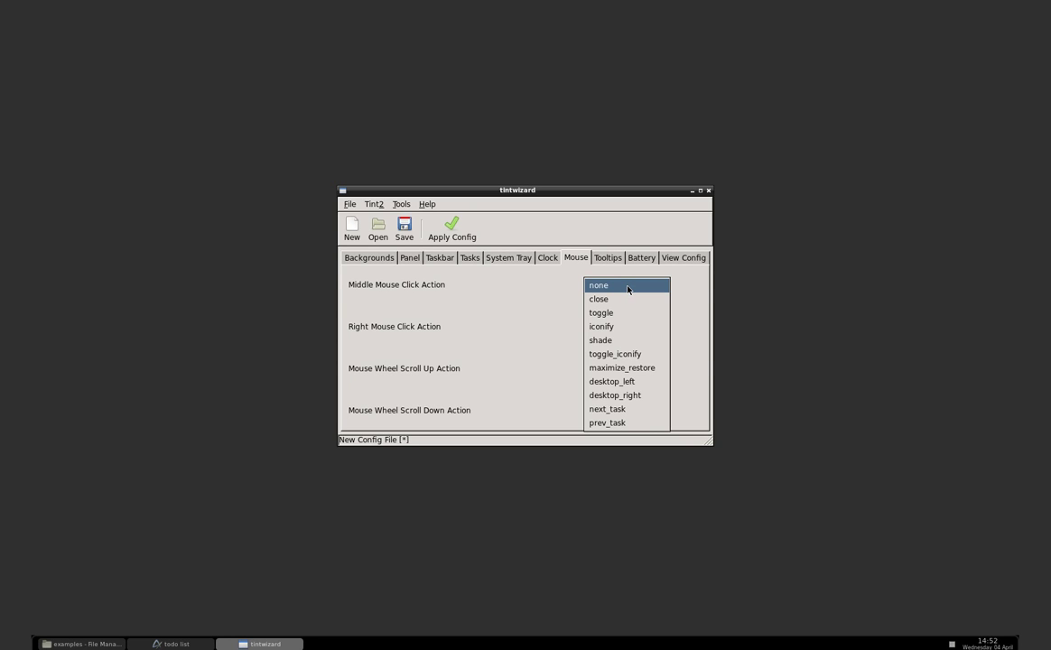
click(628, 287)
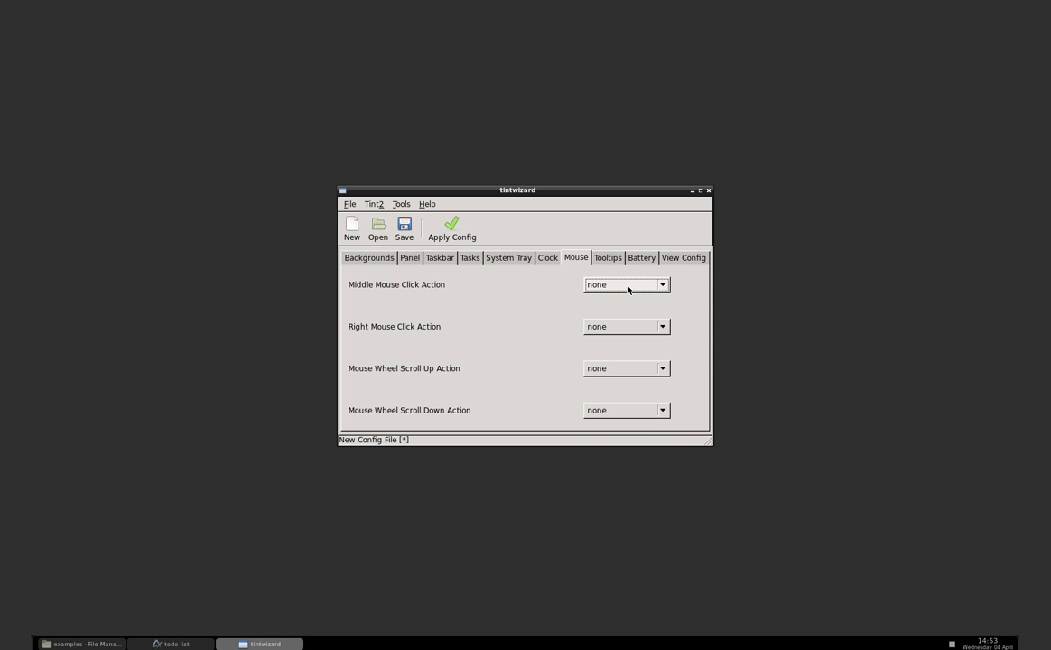
click(368, 258)
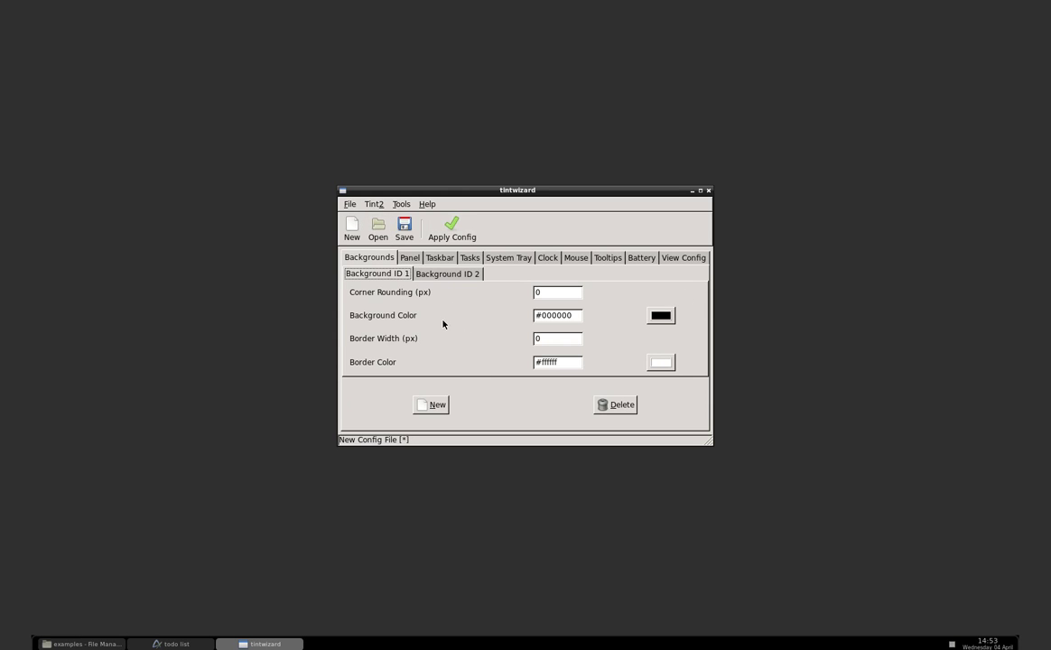
Step: Load the existing tint2rc config in tintwizard, then close tintwizard
click(377, 231)
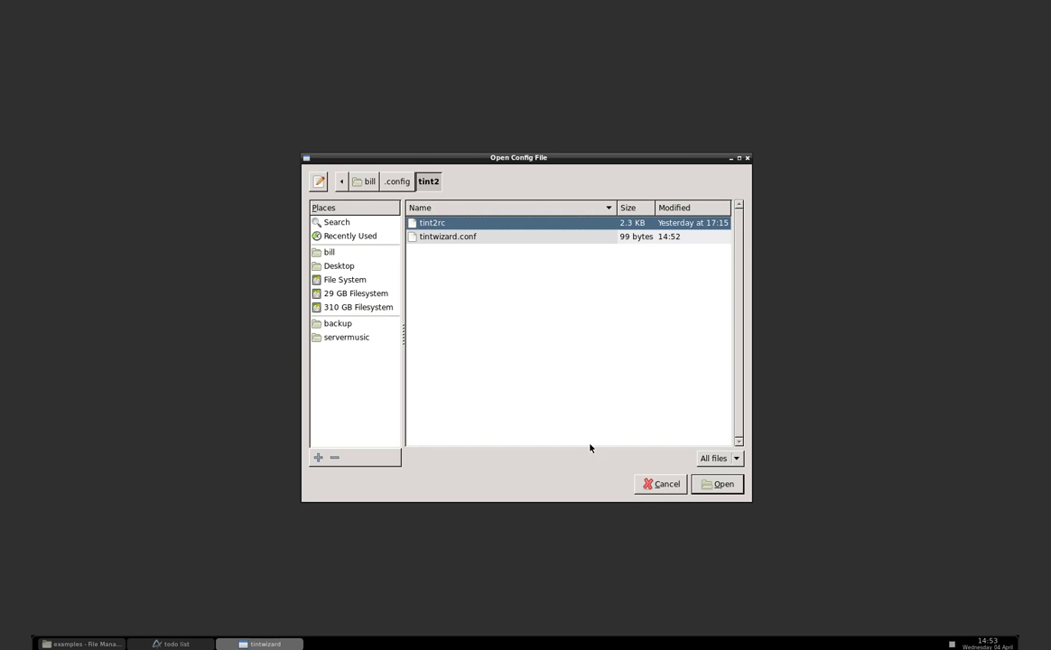
click(720, 486)
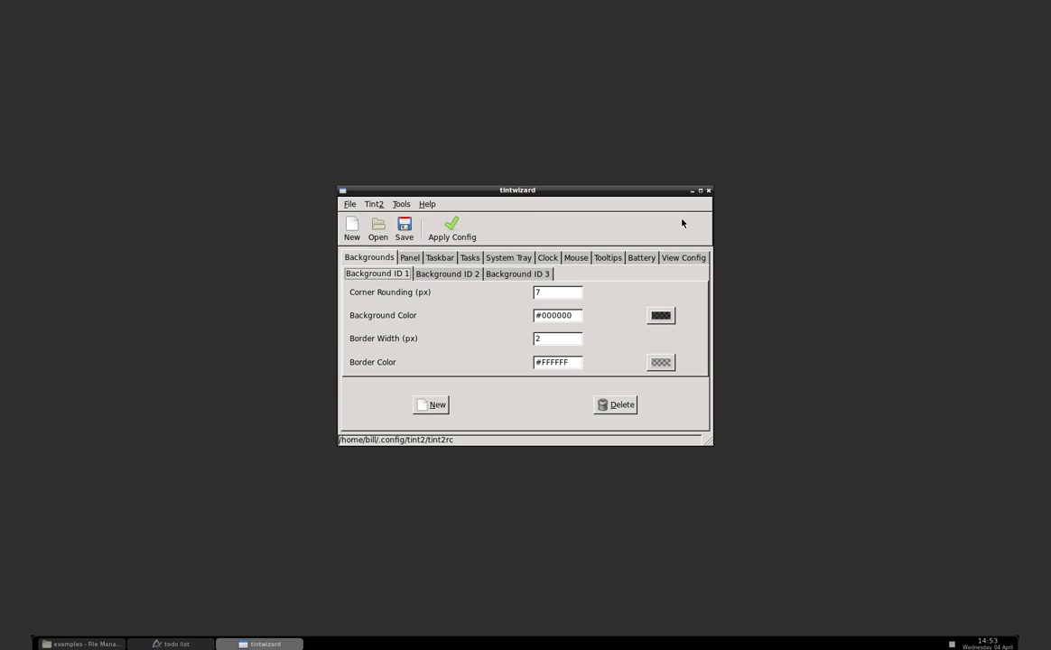
click(709, 190)
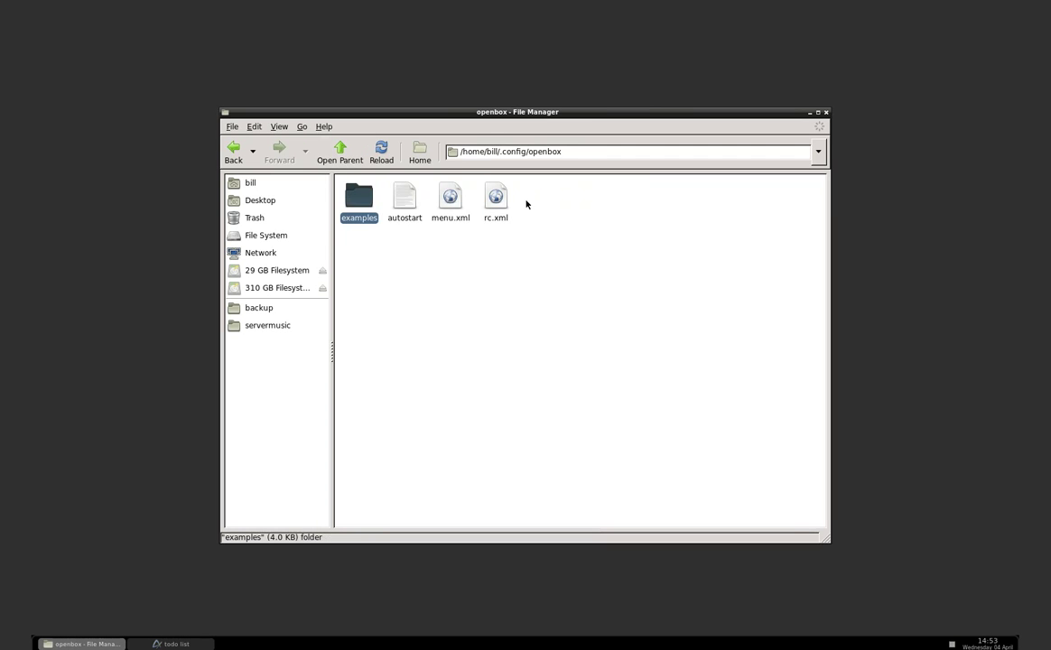
Step: Select the autostart file in the openbox config folder and bring up its context menu
click(378, 295)
click(411, 198)
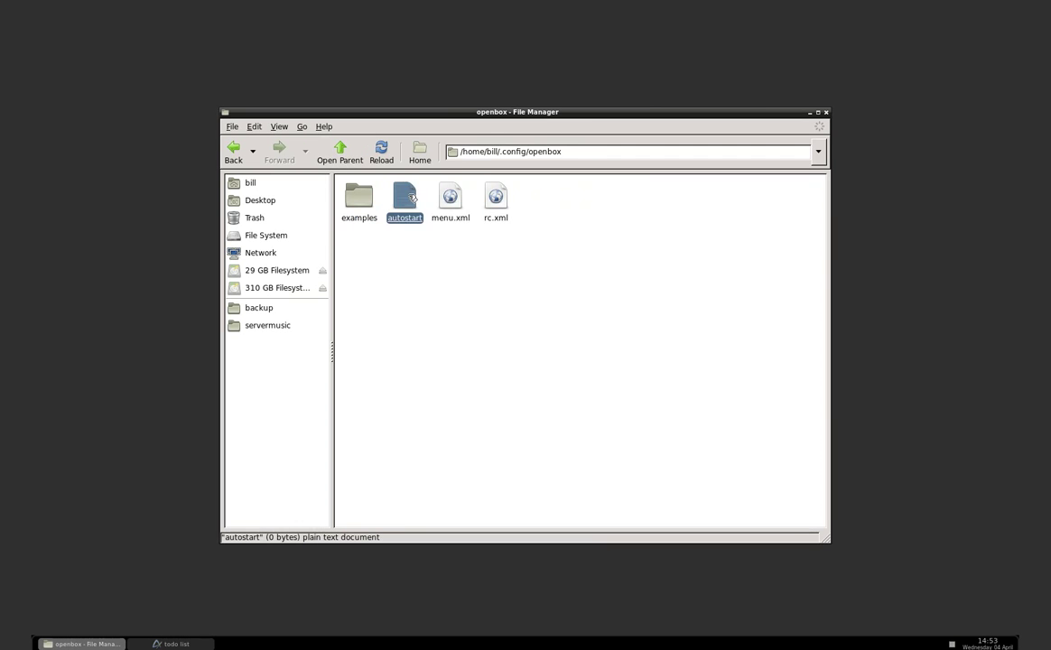
right_click(409, 197)
Step: Open autostart with Leafpad, make its first line 'tint2 &', and return to the file manager
mouse_move(465, 213)
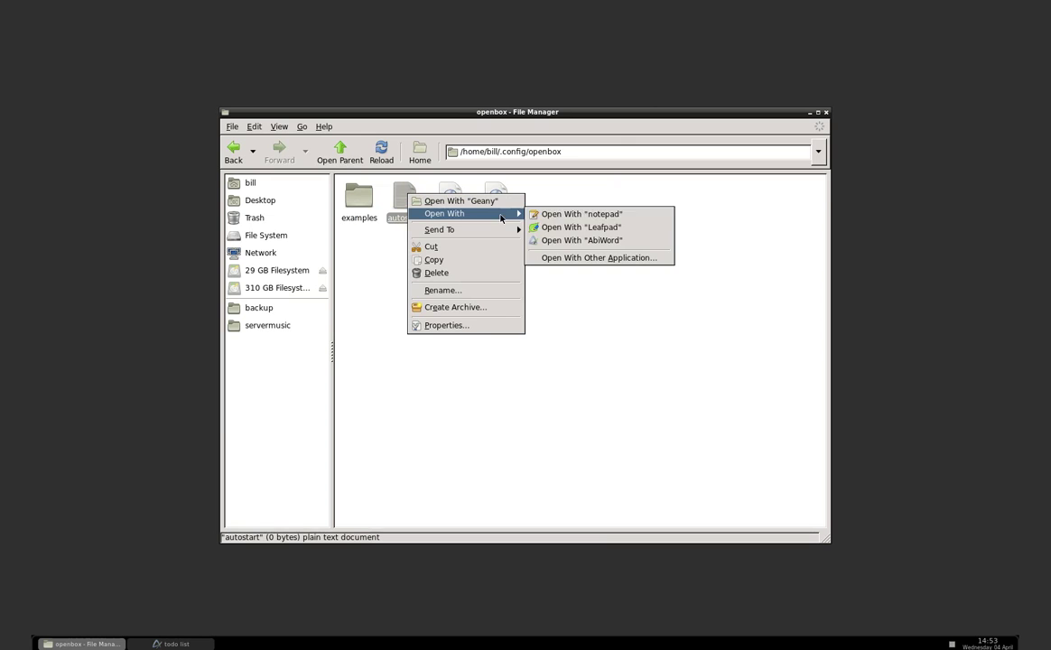
click(629, 227)
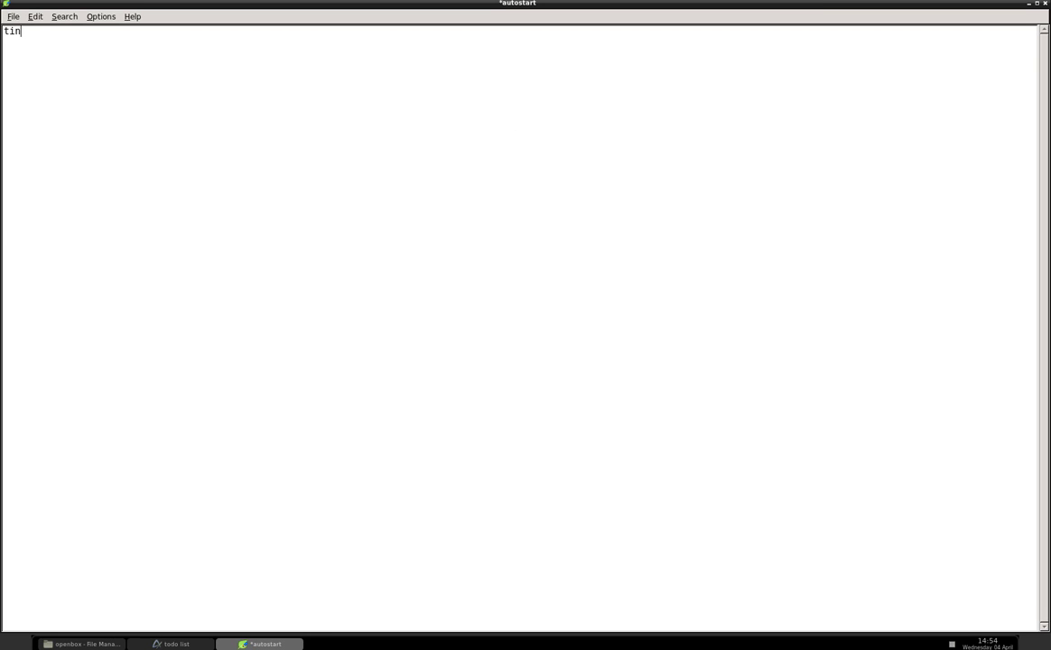
text(t2 &)
click(81, 644)
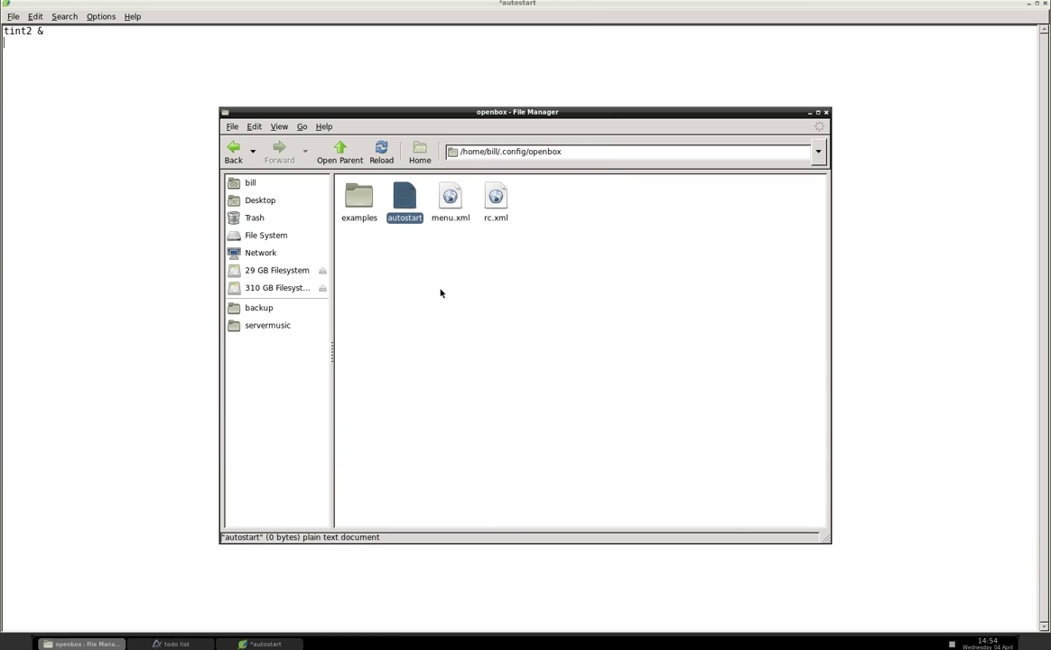
Step: Copy the six lines from 'conky -q &' to 'volumeicon &' out of the todo list document
click(180, 643)
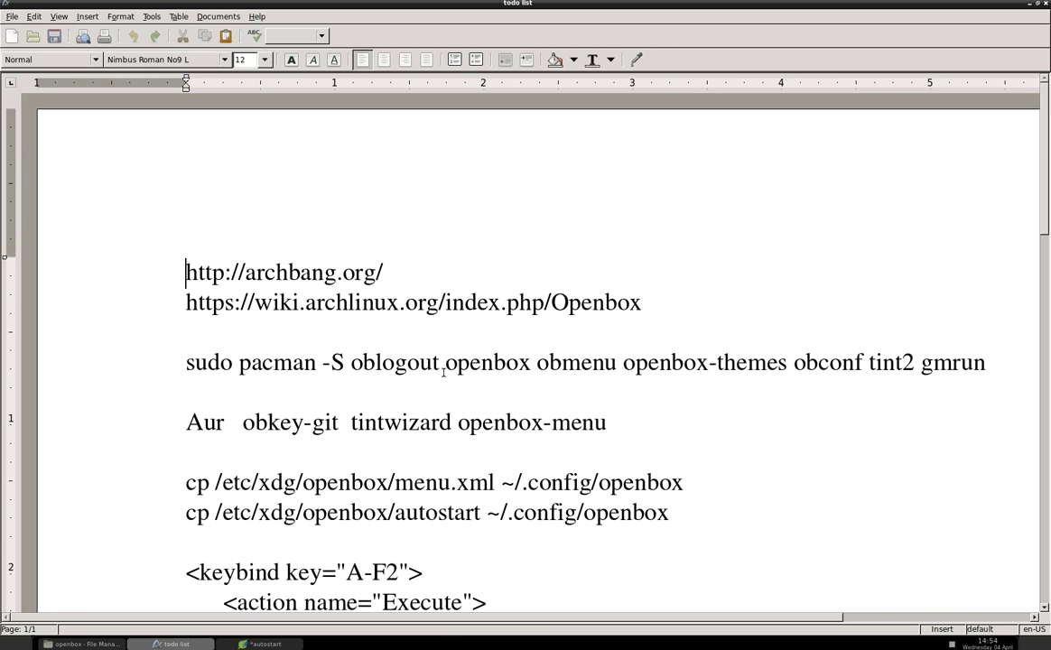
scroll(496, 404, down, 15)
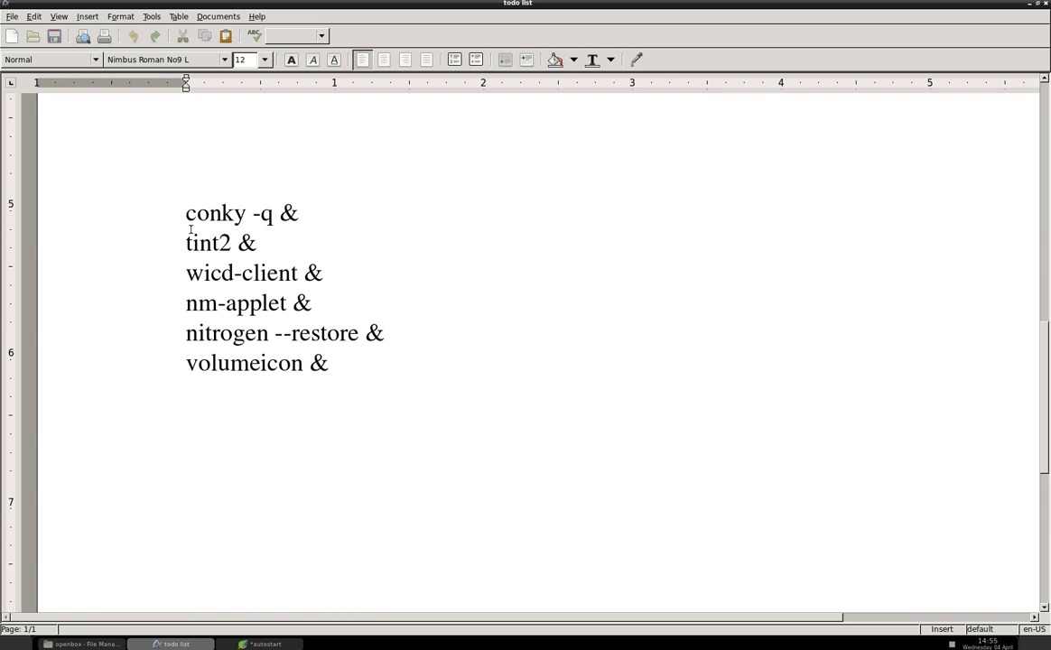
drag(184, 211, 327, 384)
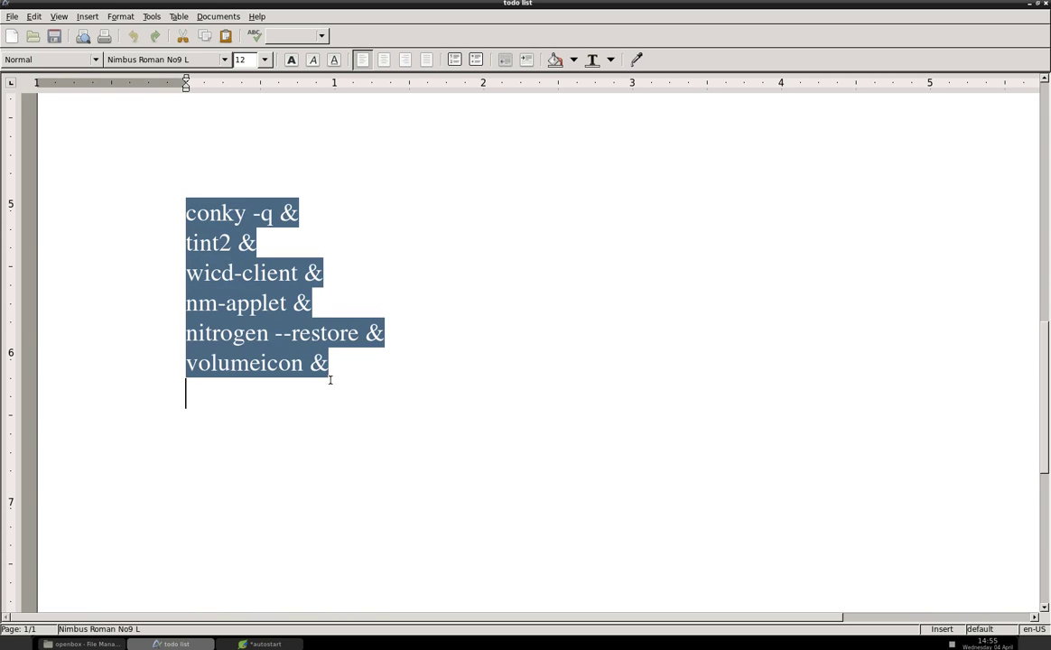
right_click(211, 278)
click(236, 298)
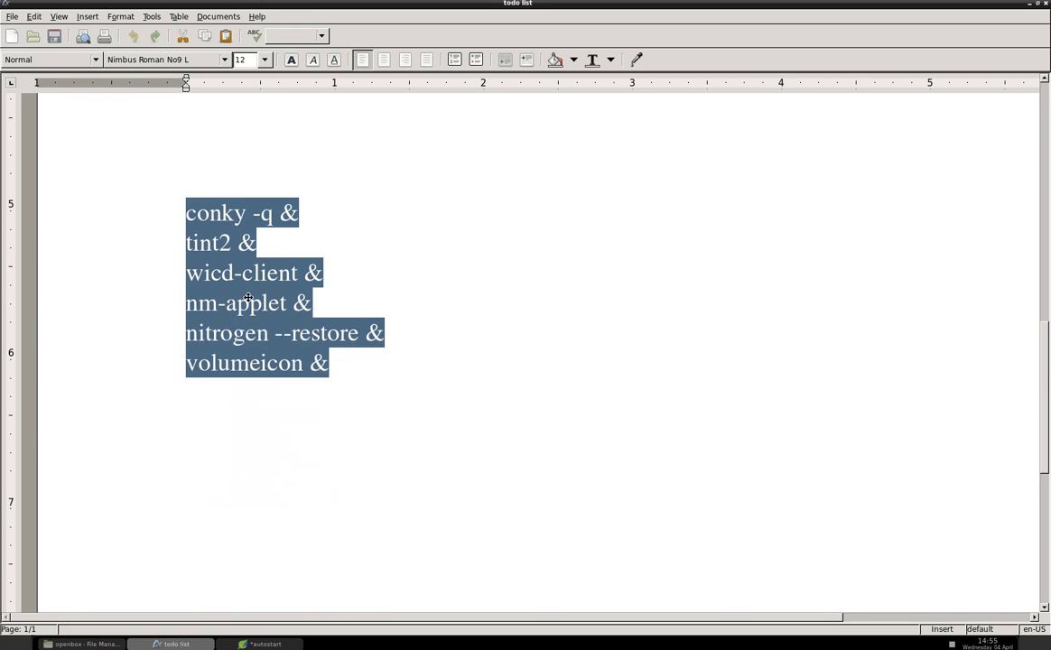
Step: Paste the six copied command lines into the autostart file in Leafpad
click(1028, 4)
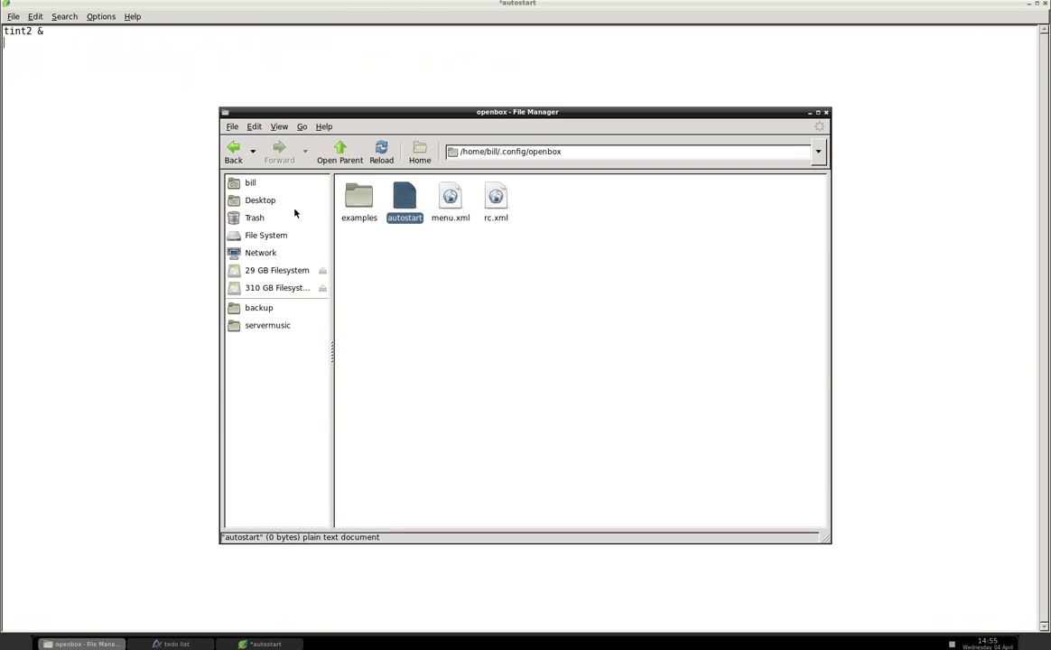
click(12, 43)
right_click(11, 45)
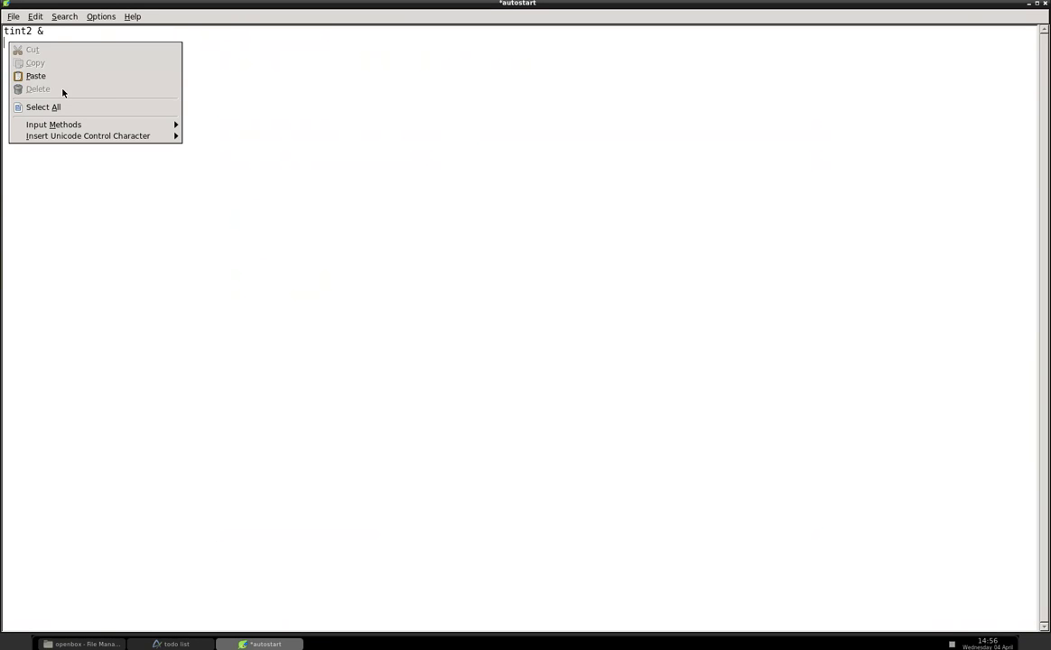
click(38, 75)
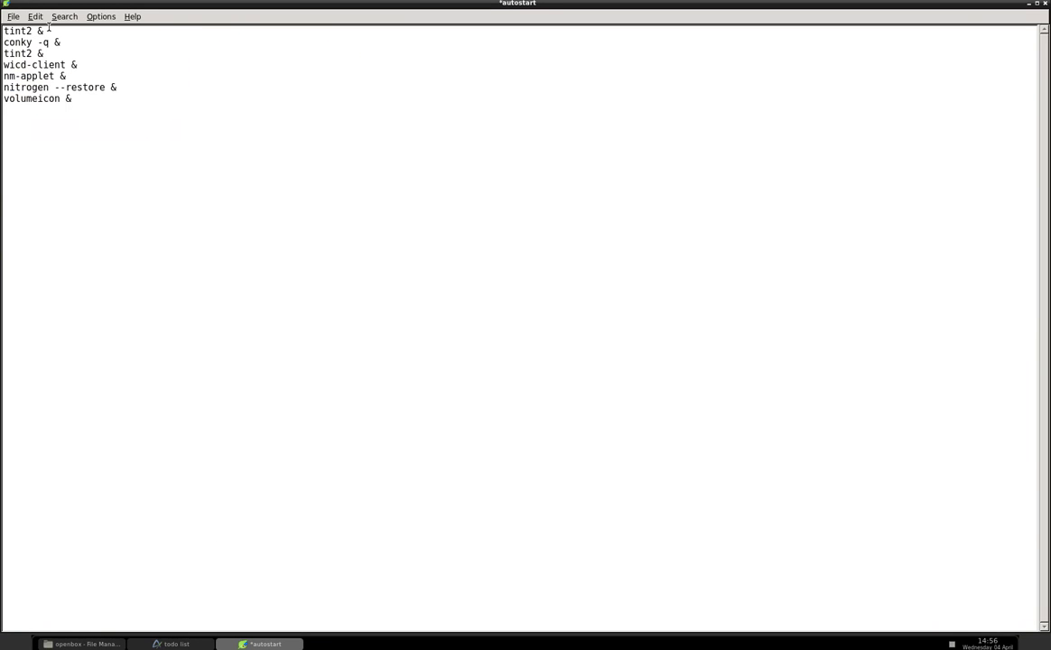
Step: Delete the duplicate 'tint2 &' line and the wicd-client and nm-applet lines
drag(44, 31, 1, 31)
key(BackSpace)
drag(3, 65, 70, 76)
key(BackSpace)
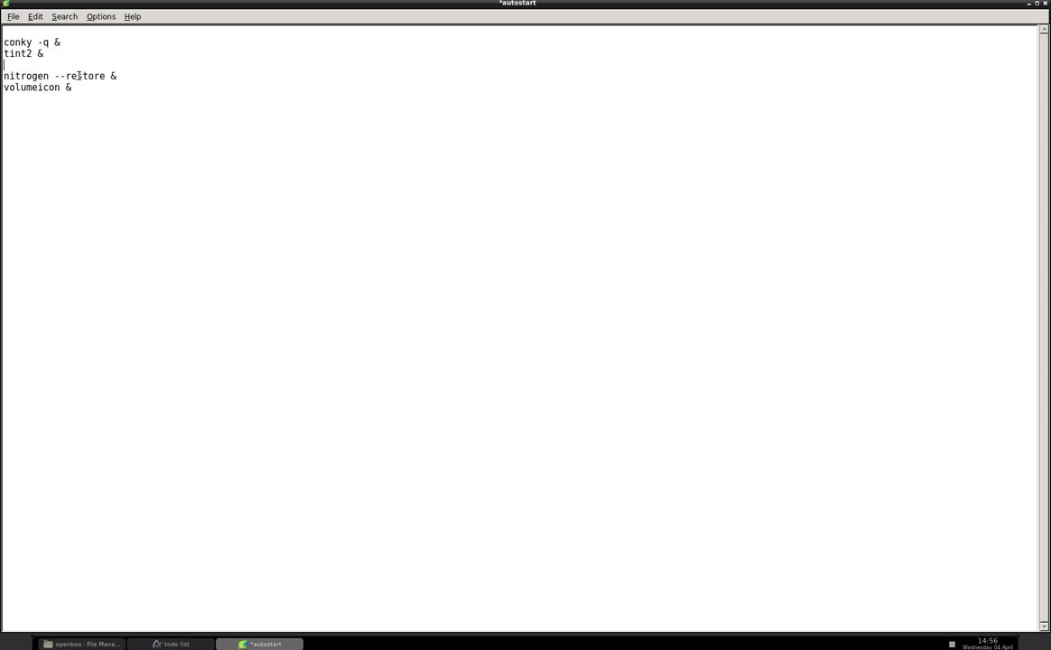
key(BackSpace)
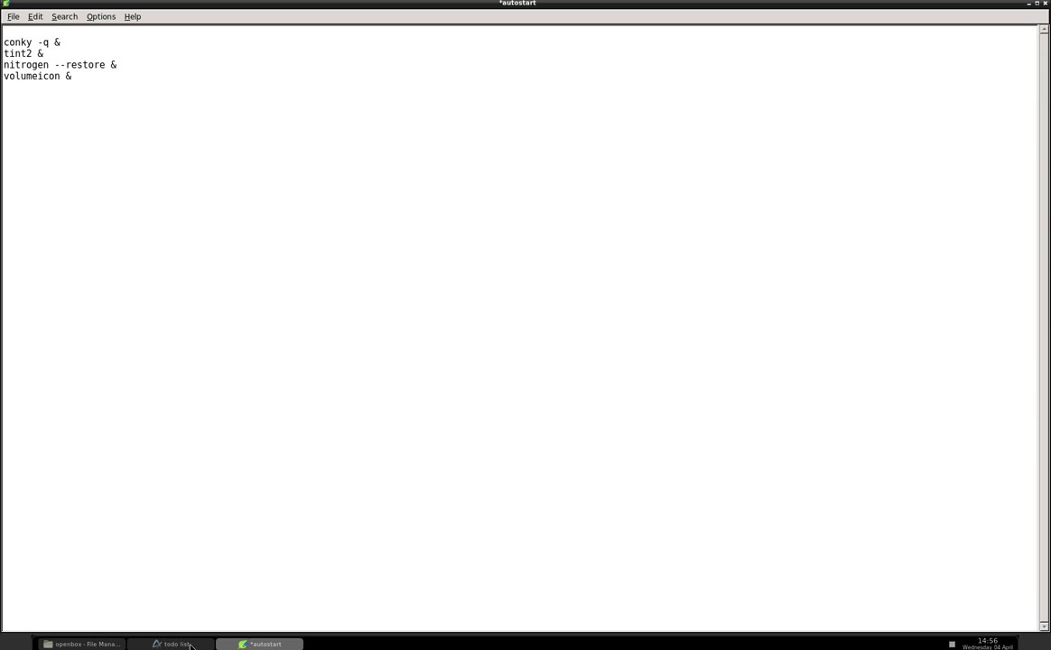
Step: Open a terminal in the openbox config folder and move it over the file view
click(81, 645)
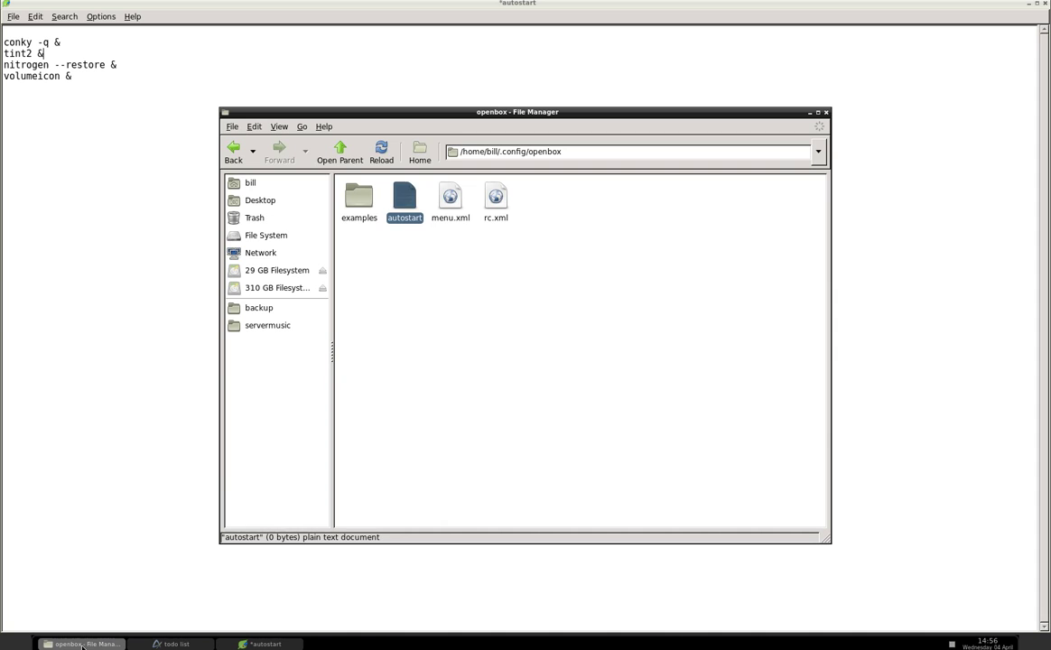
right_click(459, 266)
click(479, 314)
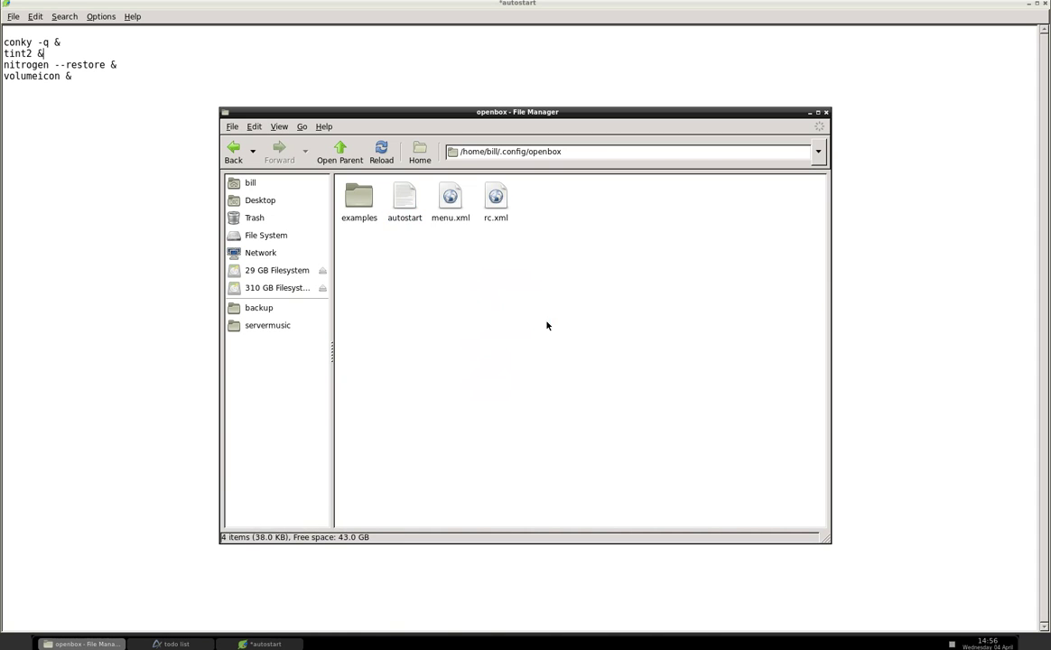
drag(299, 239, 617, 177)
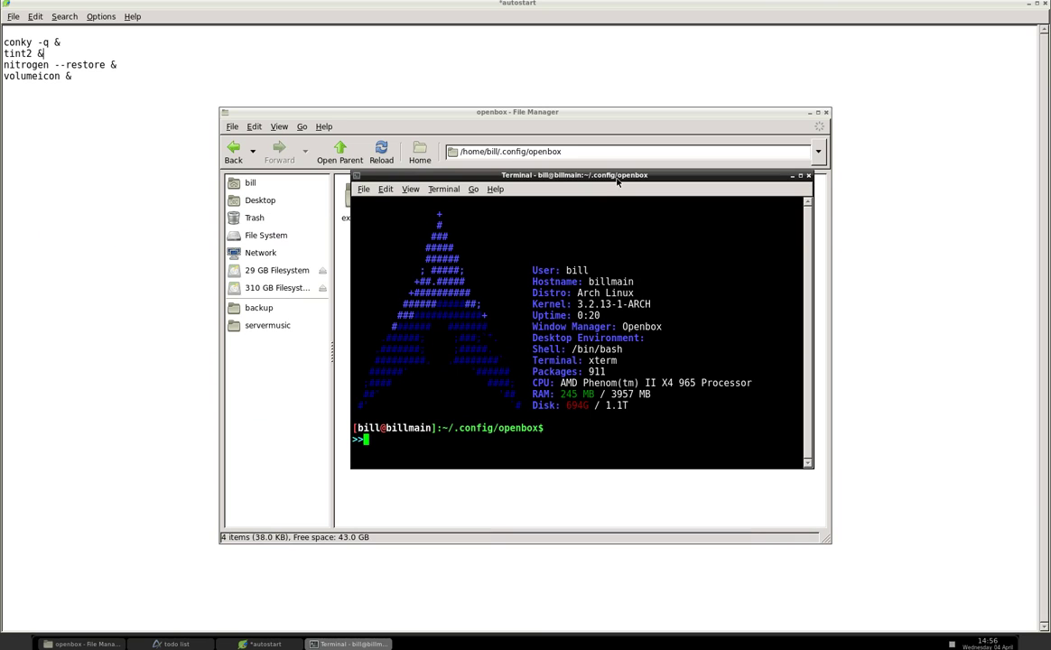
Step: Reinstall volumeicon with 'packer -S volumeicon', confirming with y
text(packer -S volumeicon)
key(Return)
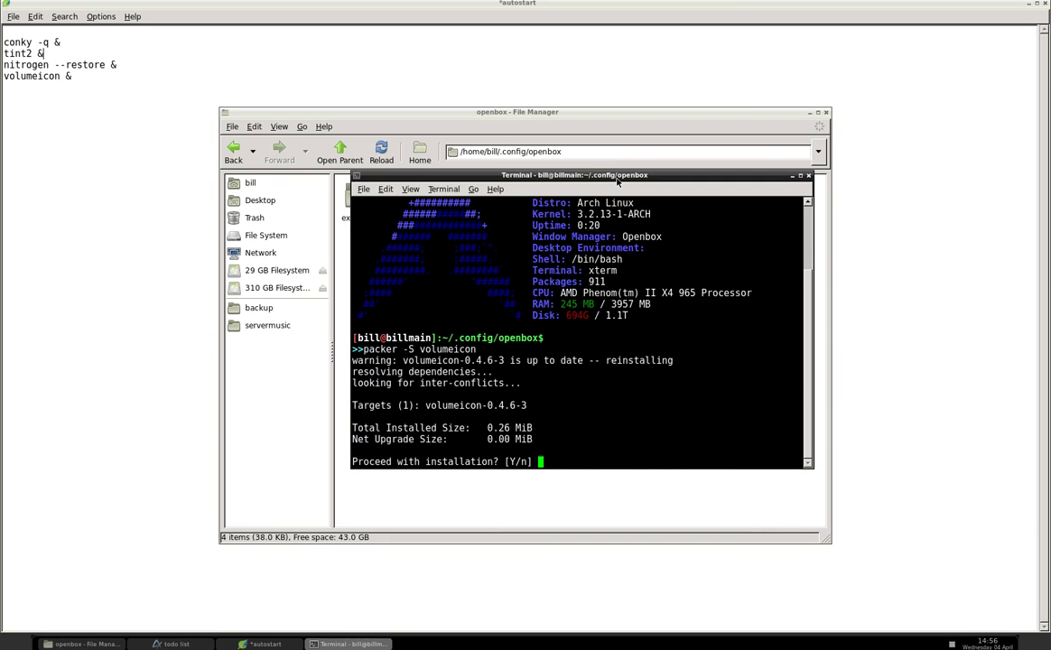
text(y)
key(Return)
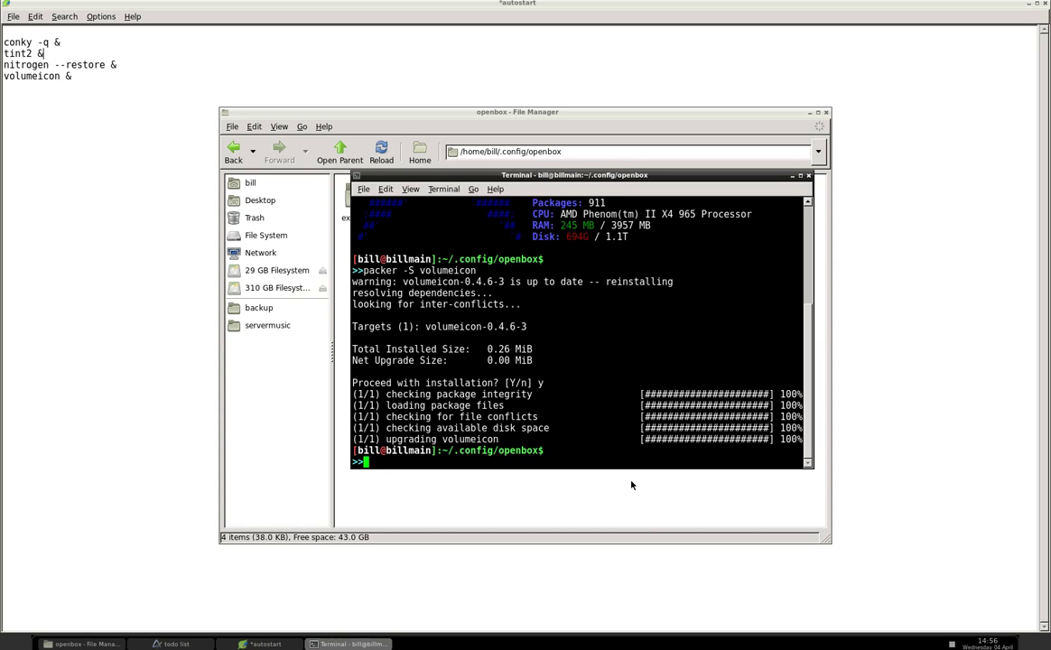
Step: Install nitrogen with 'sudo pacman -S nitrogen', confirming with y
text(pacman-)
key(BackSpace)
text(-S nitroge)
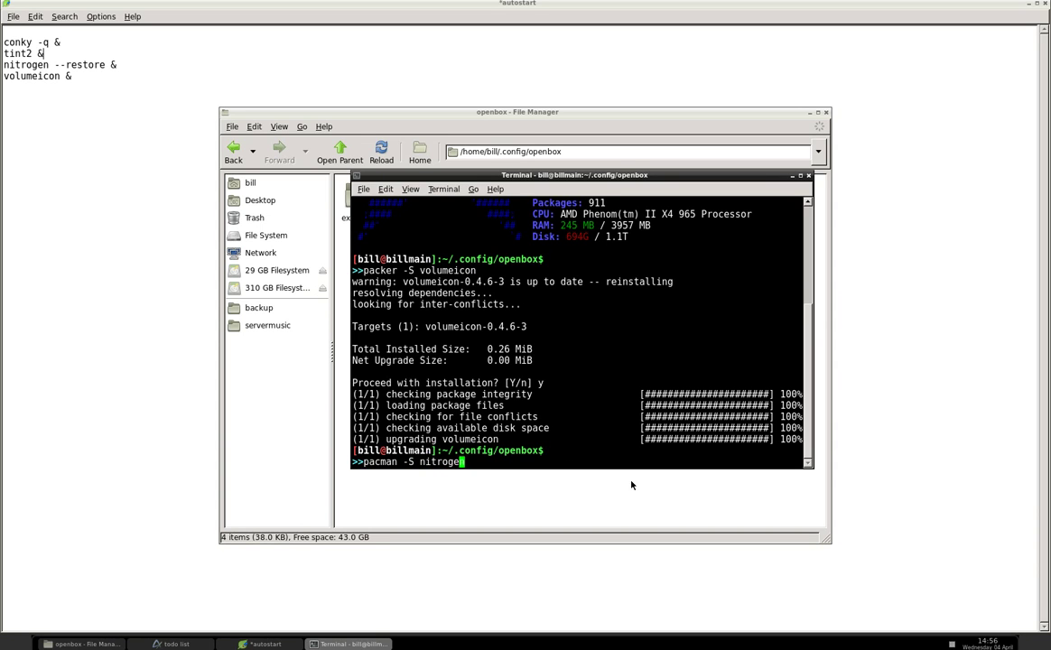
text(n)
key(Left)
key(Left)
key(Left)
key(Left)
key(Left)
key(Left)
key(Left)
key(Left)
key(Left)
key(Left)
key(Left)
key(Left)
key(Left)
key(Left)
key(Left)
key(Left)
key(Left)
key(Left)
text(sudo)
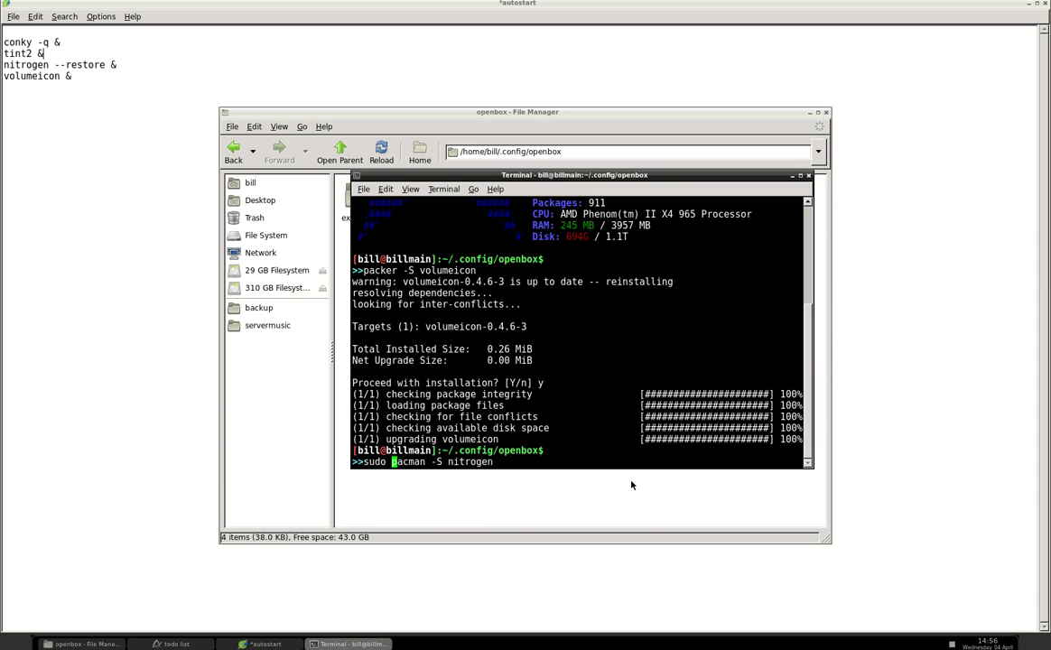
key(Return)
text(y)
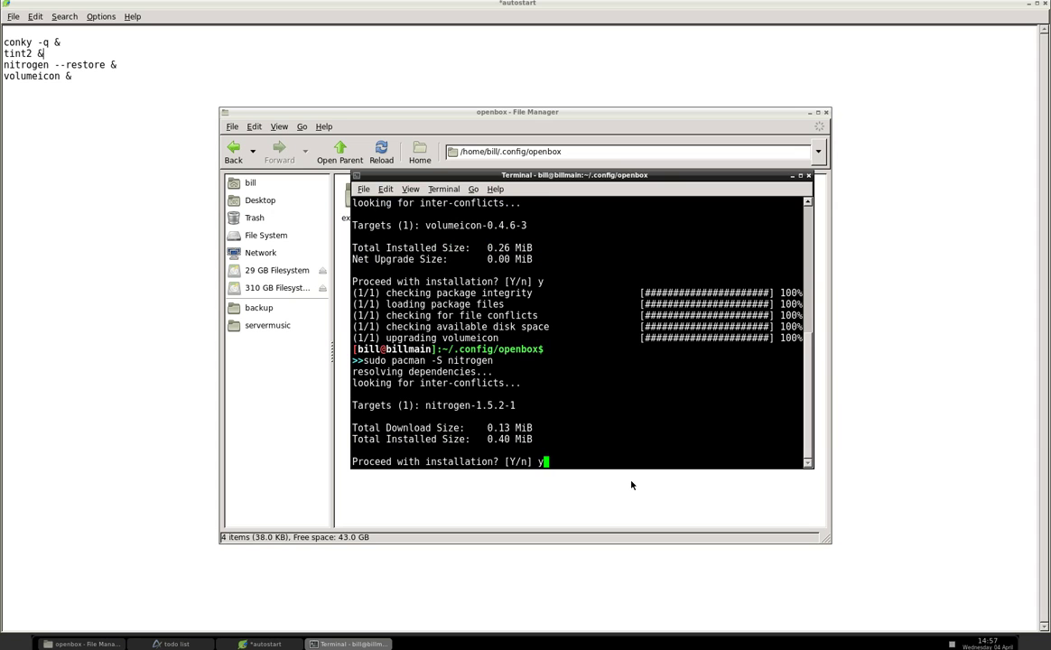
key(Return)
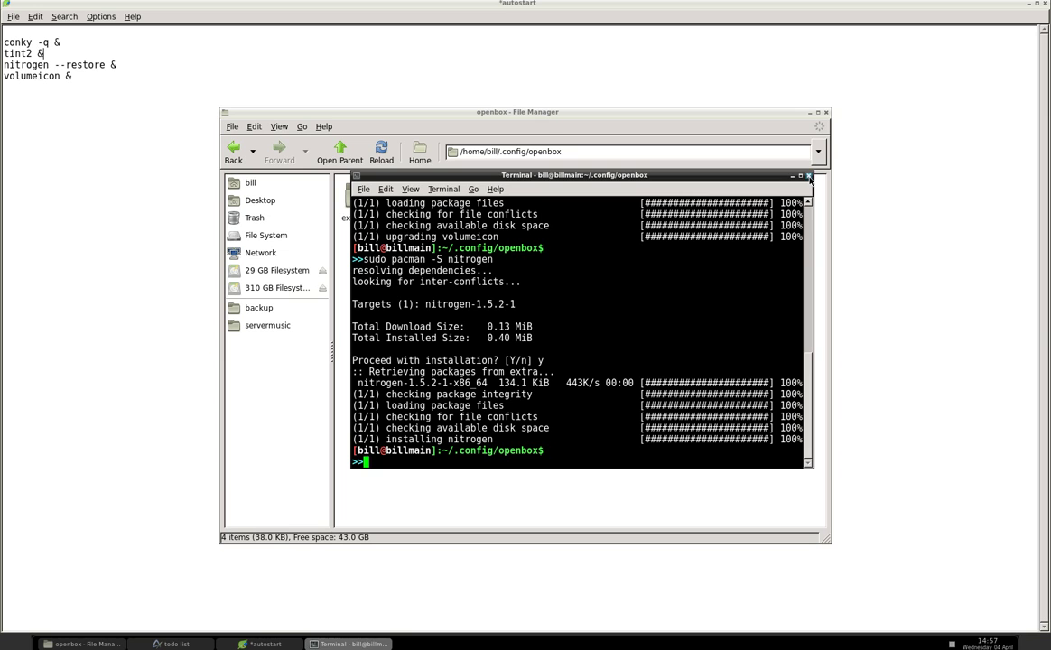
Step: Launch Nitrogen from the Alt+F2 prompt and centre its window
key(alt+F2)
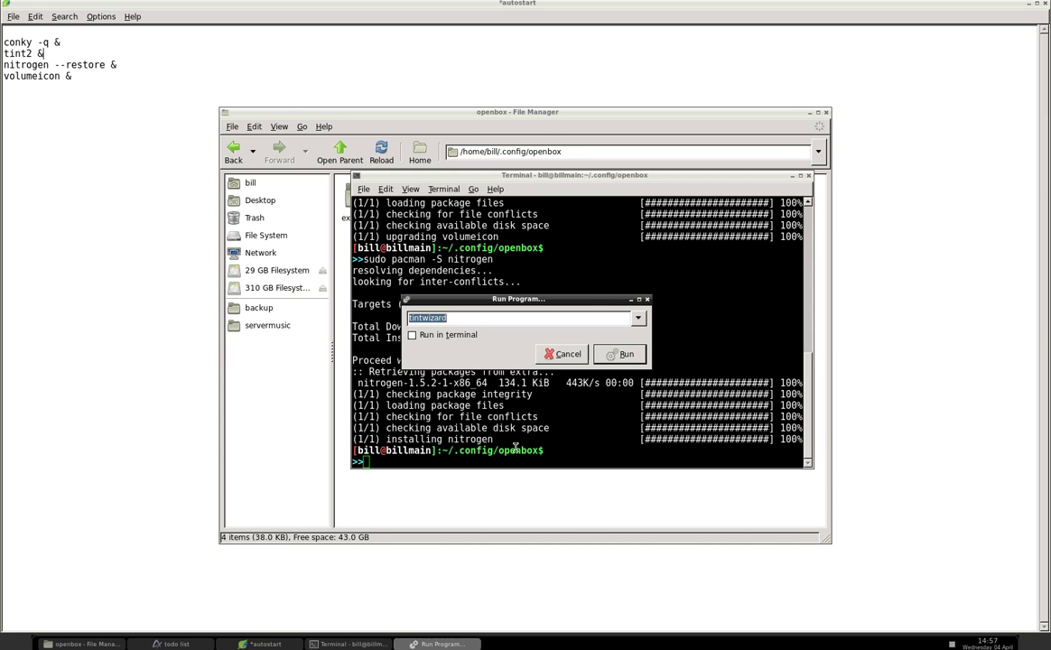
text(nitrogen)
key(Return)
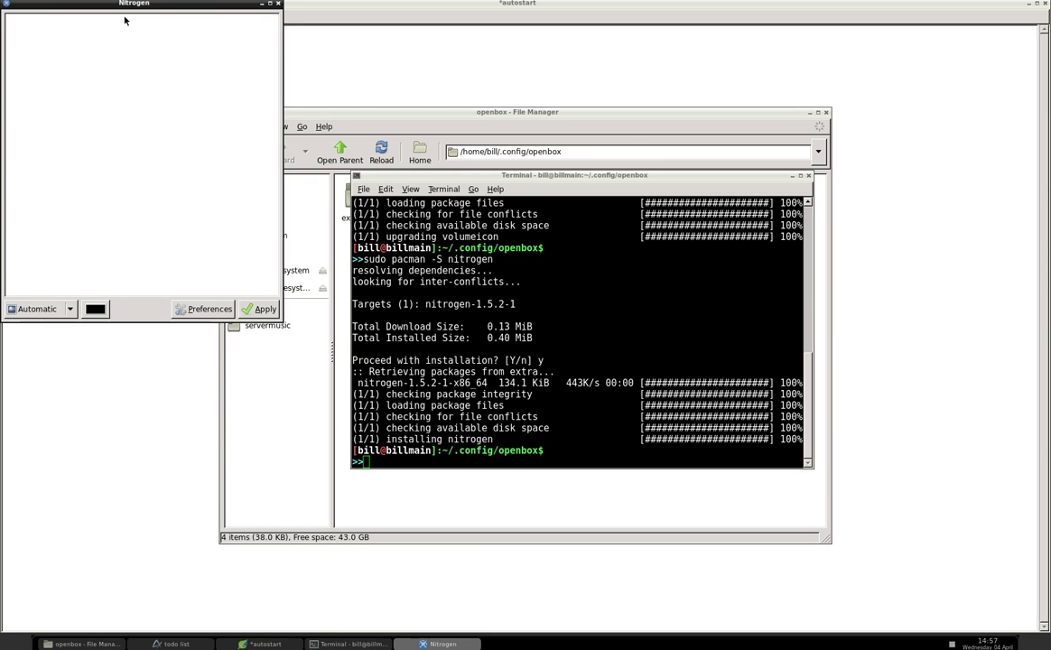
drag(124, 20, 529, 143)
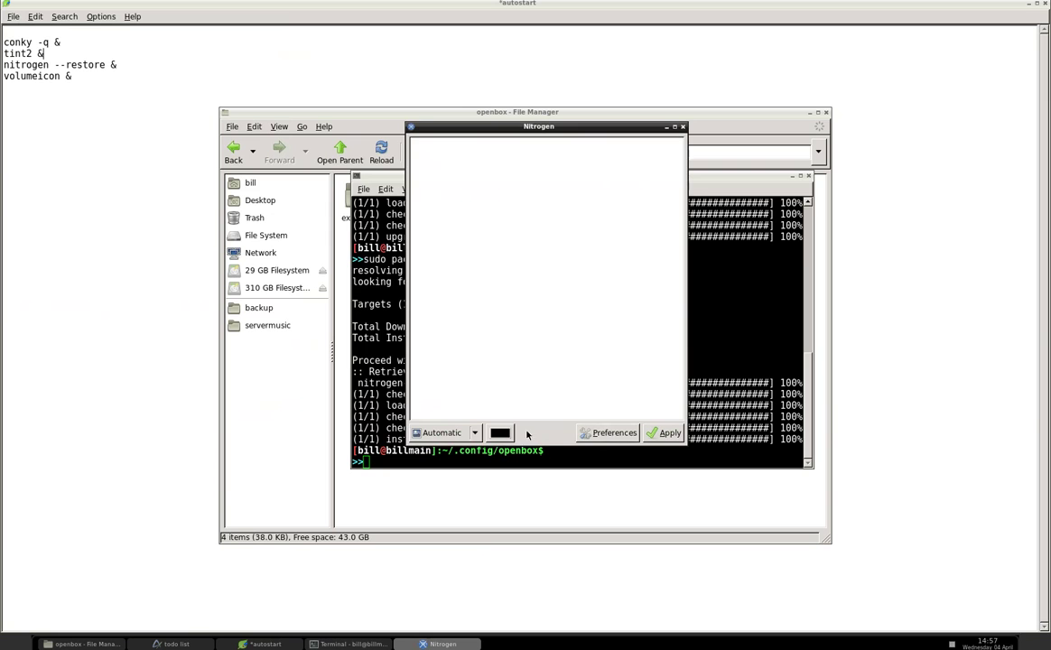
Step: Add the Pictures folder as Nitrogen's wallpaper directory in preferences
click(603, 434)
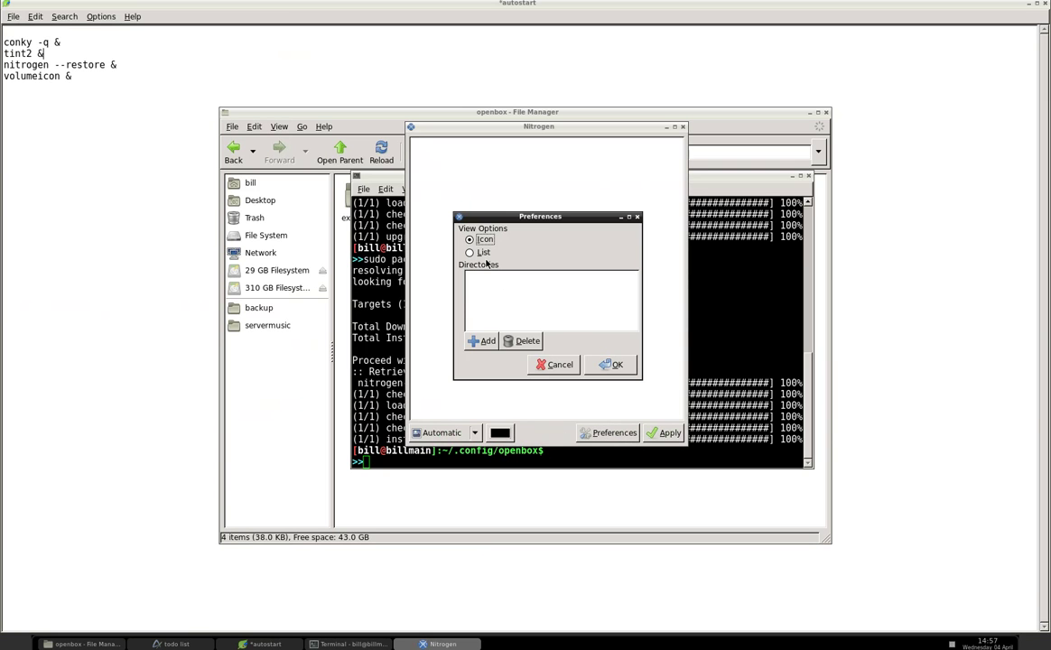
click(482, 341)
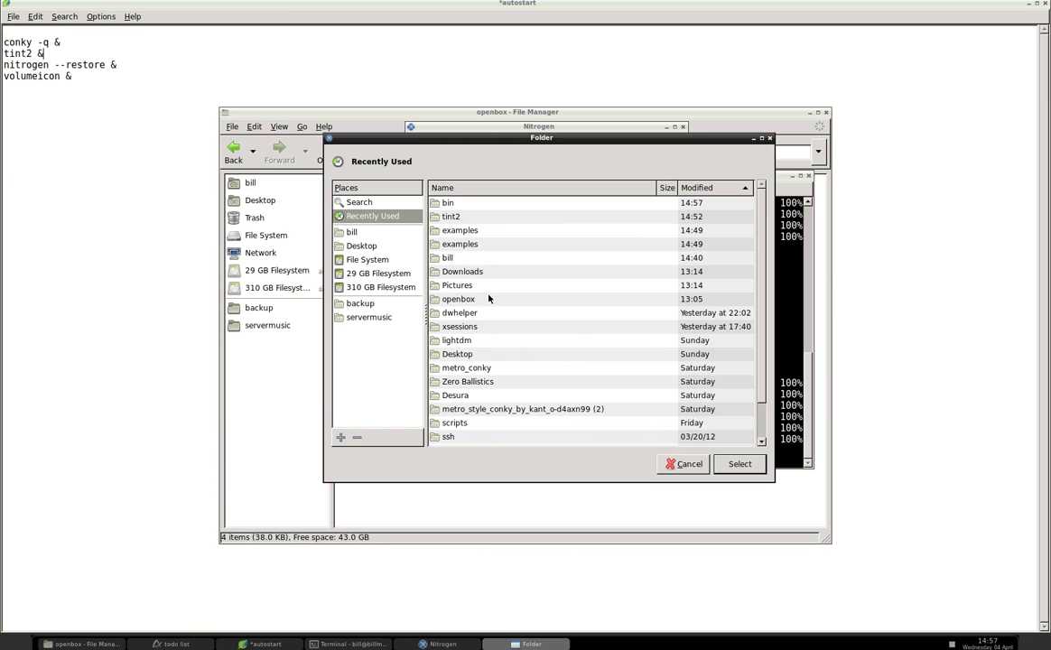
double_click(457, 285)
click(739, 463)
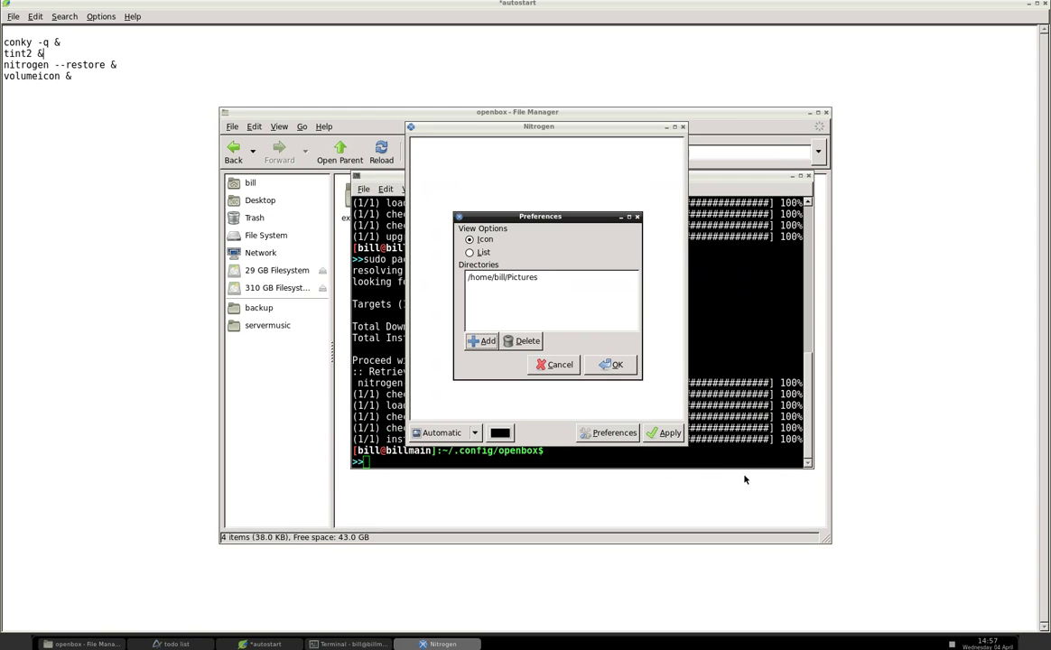
click(615, 365)
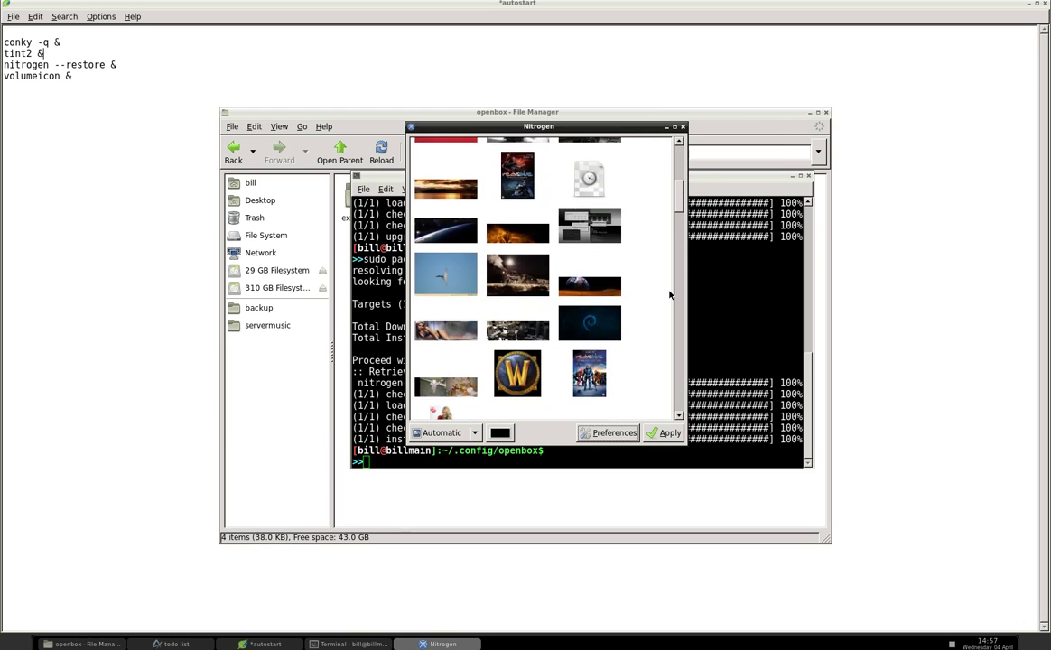
Step: Apply the dark hexagon pattern wallpaper and close Nitrogen
scroll(669, 294, down, 5)
scroll(671, 293, down, 3)
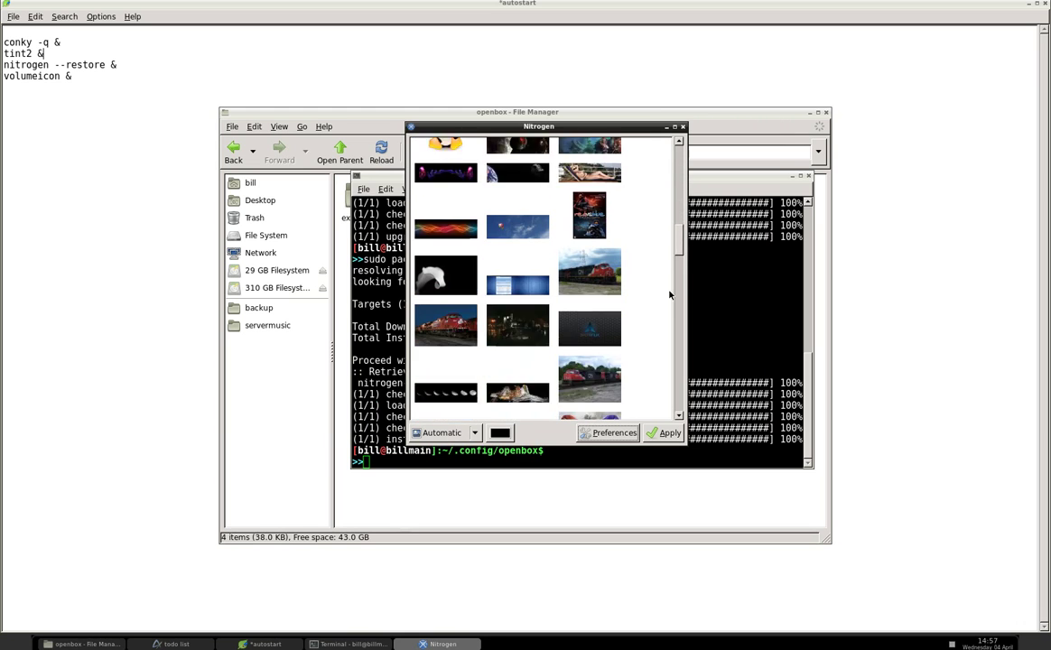
click(590, 252)
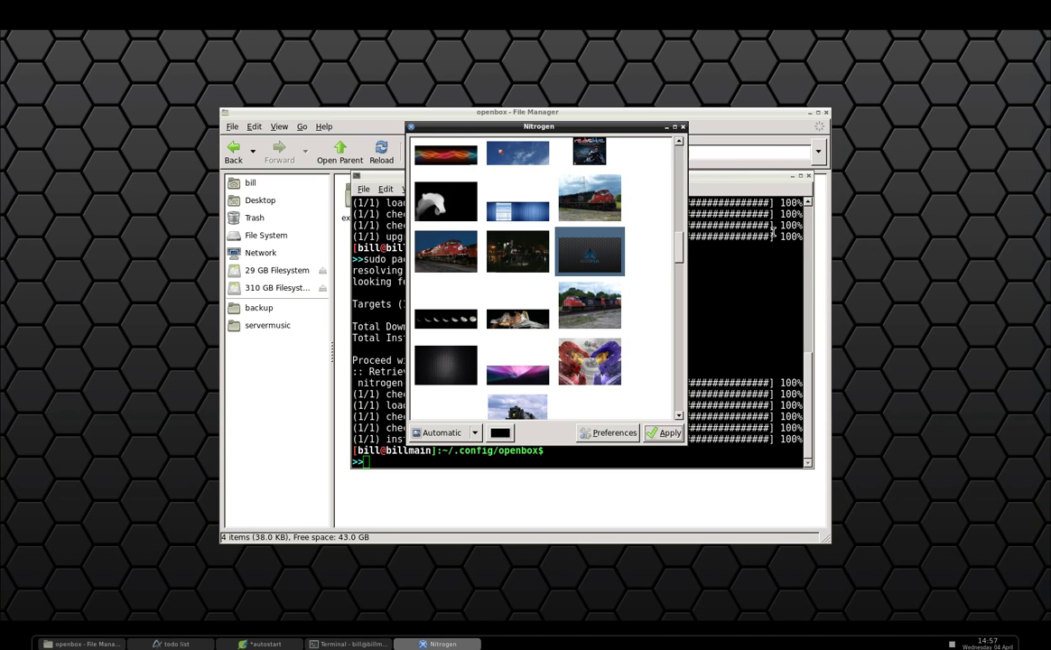
click(684, 127)
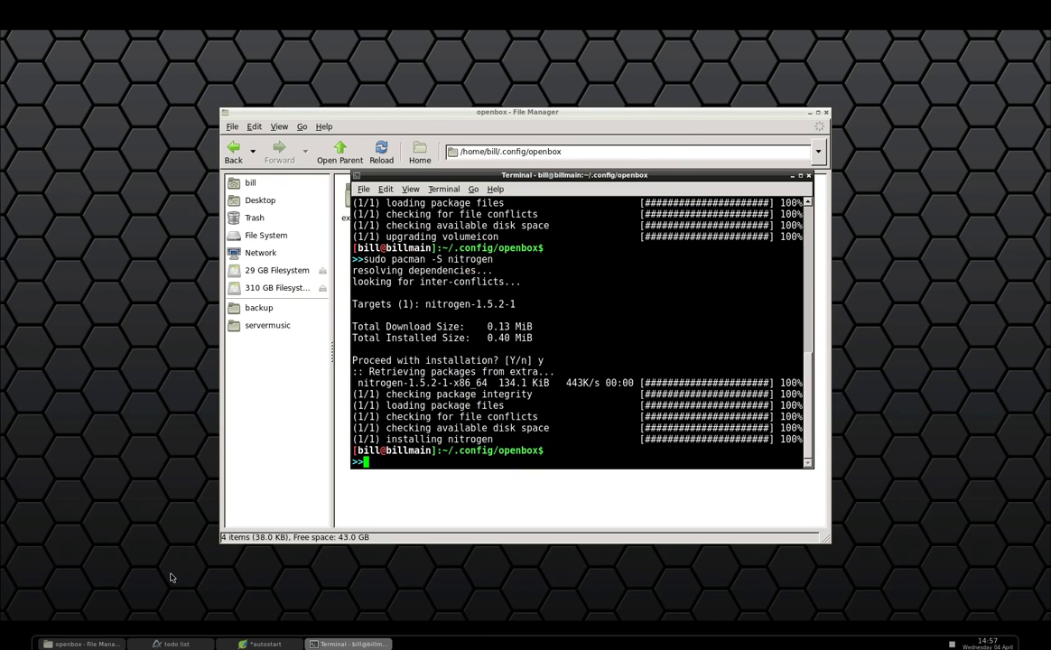
Step: Start the volumeicon tray applet from the Alt+F2 run prompt
key(alt+F2)
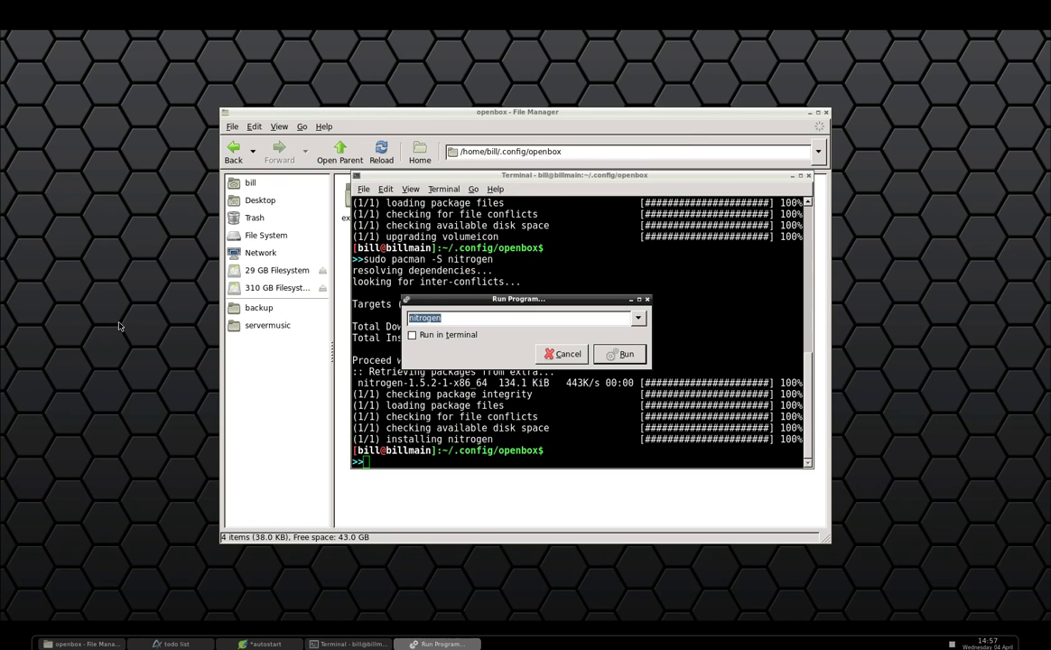
text(volumeicon)
key(Return)
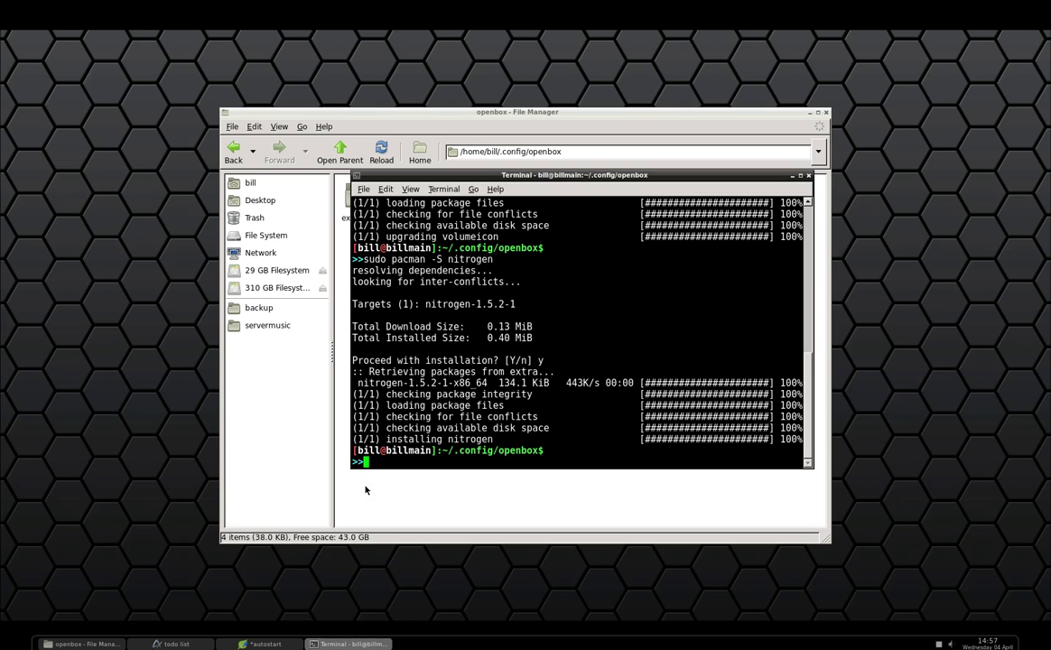
Step: Launch tintwizard by picking it from the 'tint' completions in the run prompt
key(alt+F2)
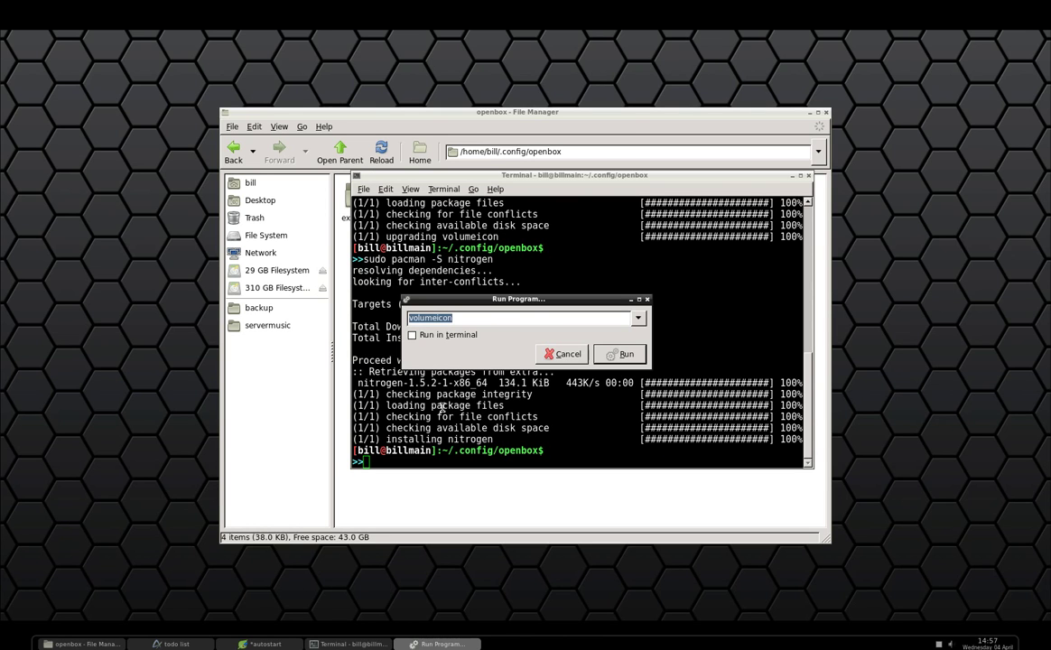
text(tint)
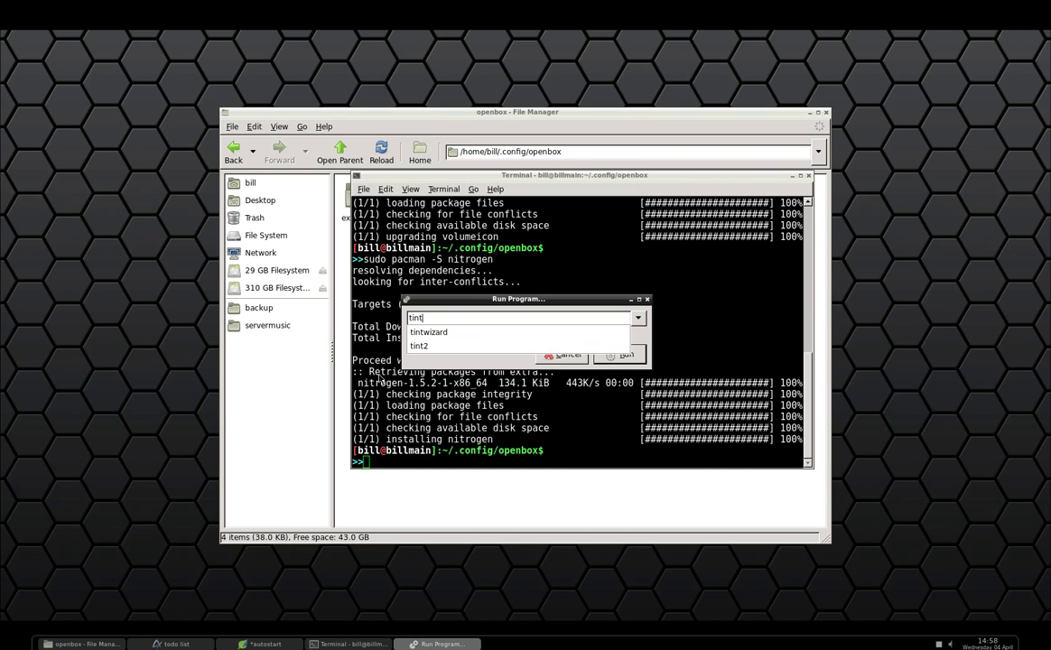
click(417, 332)
click(621, 354)
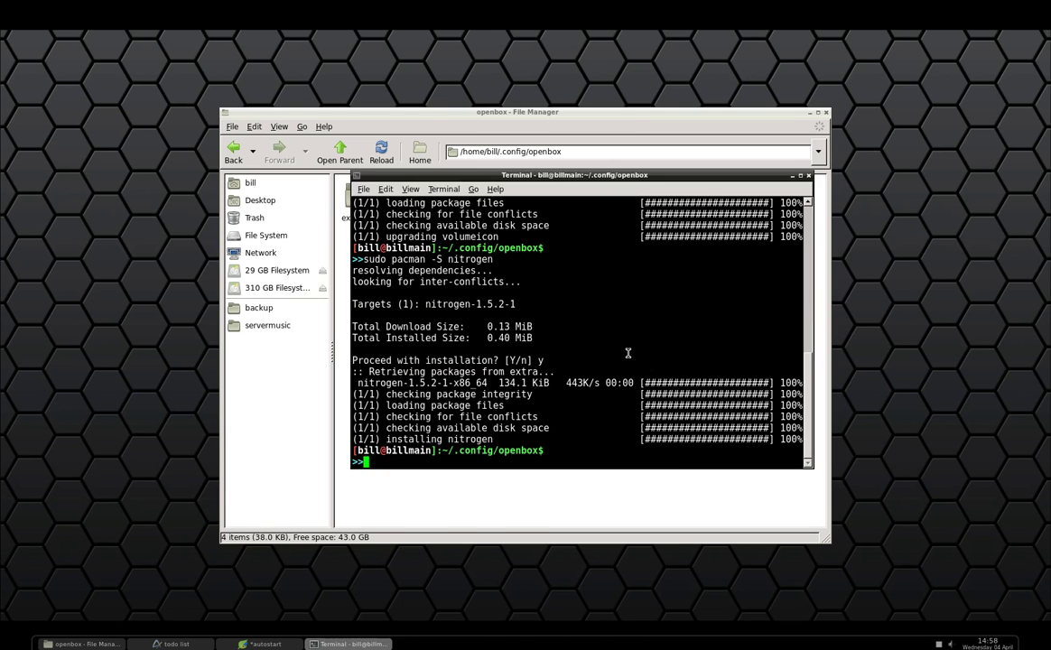
Step: Set the tint2 panel height to 40 in tintwizard's Panel settings
drag(478, 376, 580, 192)
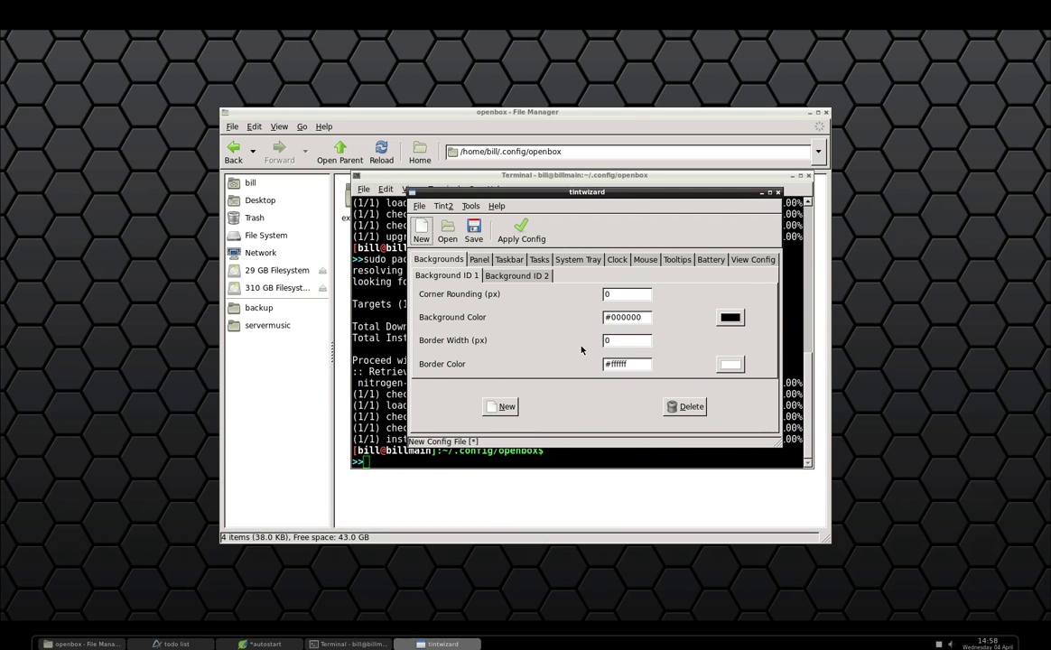
click(478, 259)
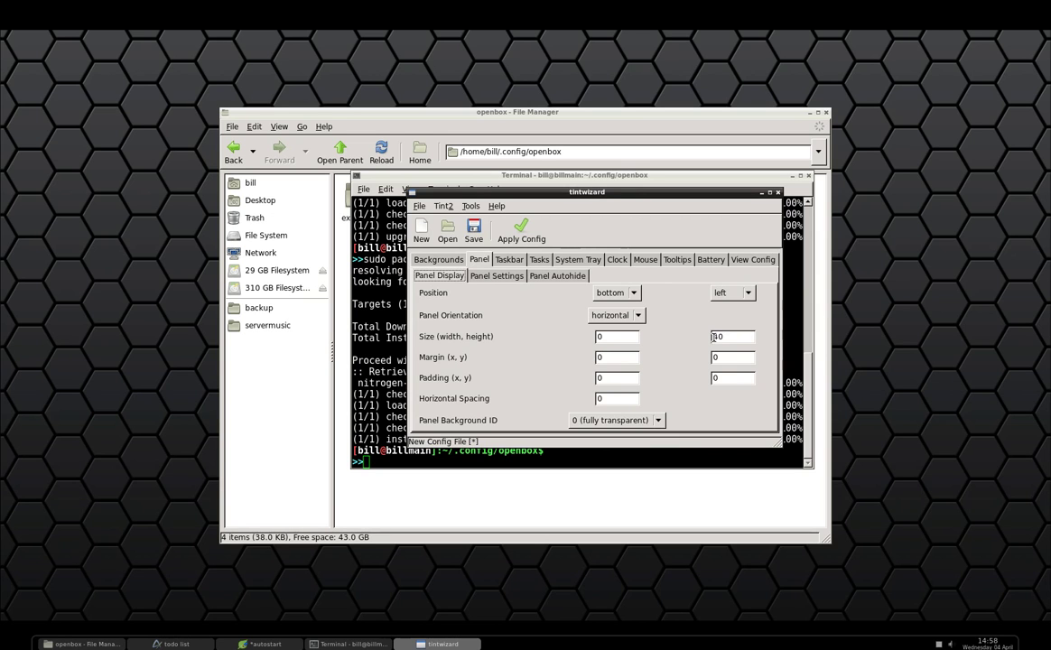
drag(737, 336, 707, 341)
text(40)
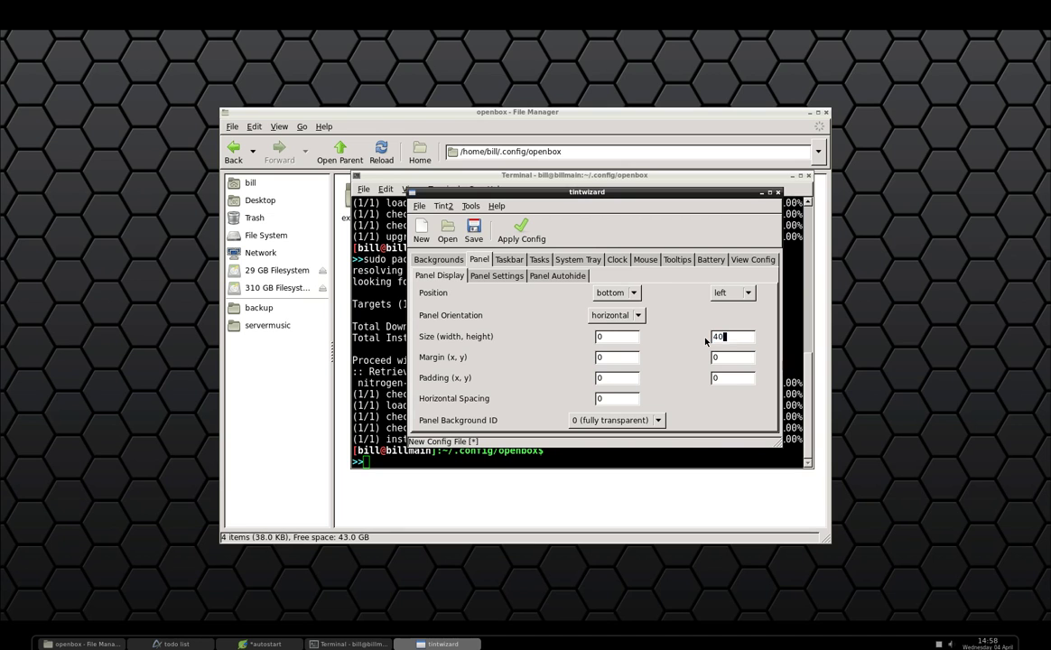
Step: Apply the config, restarting tint2, and save it over the existing tint2rc
click(529, 233)
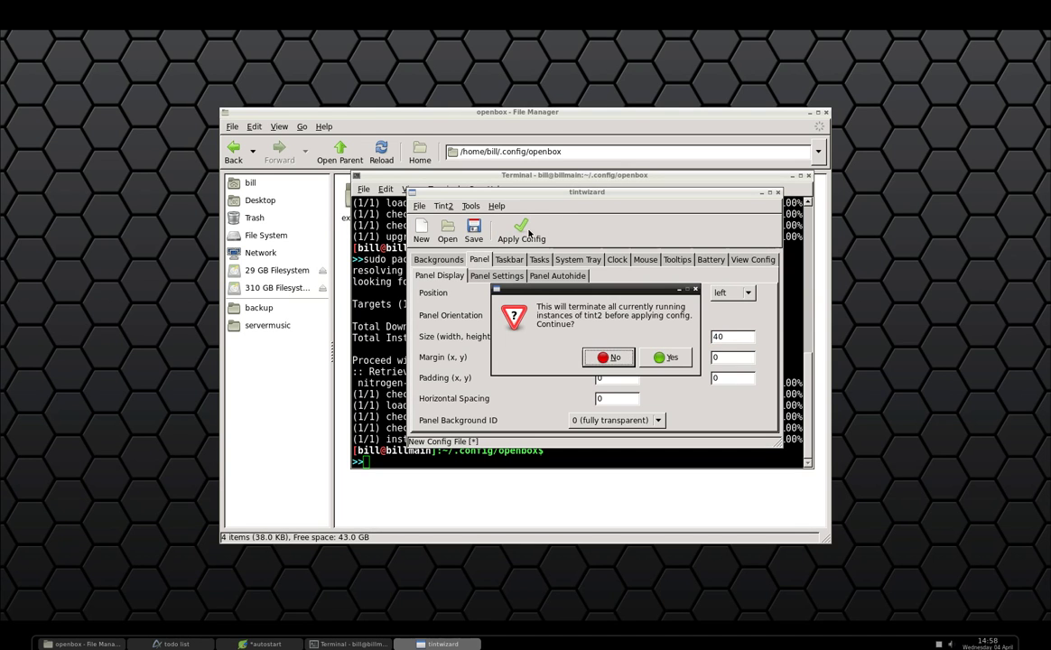
click(662, 360)
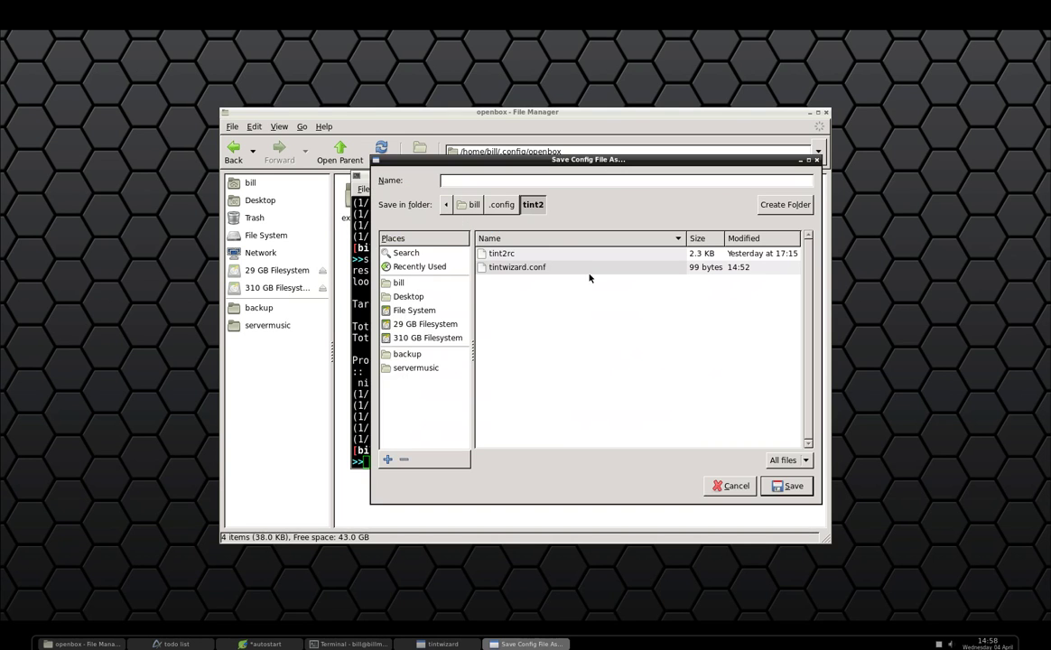
click(502, 254)
click(787, 492)
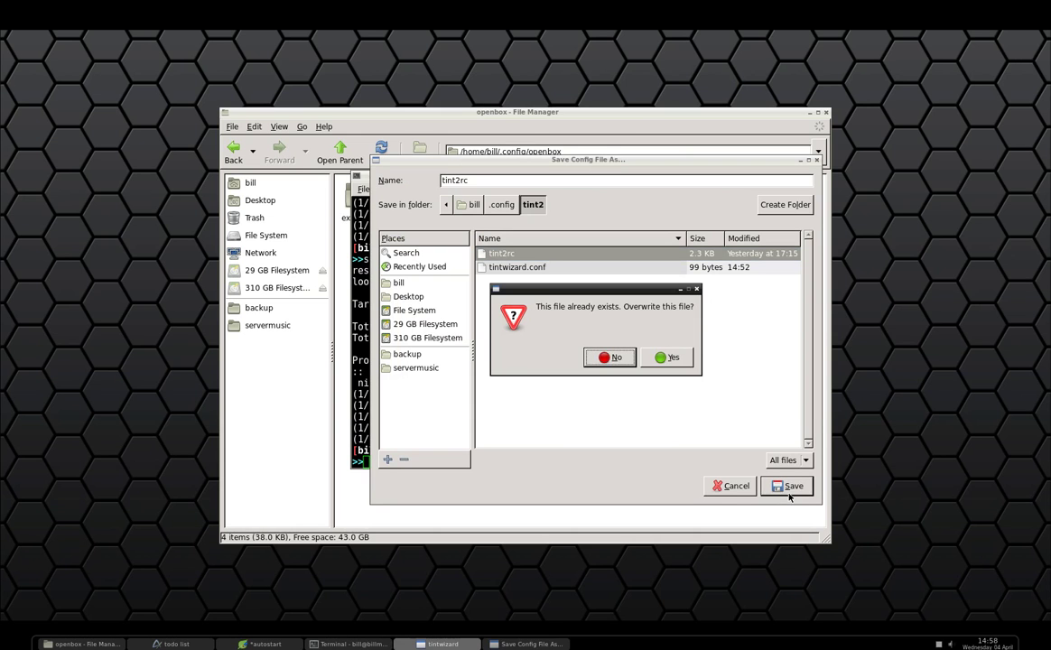
click(672, 359)
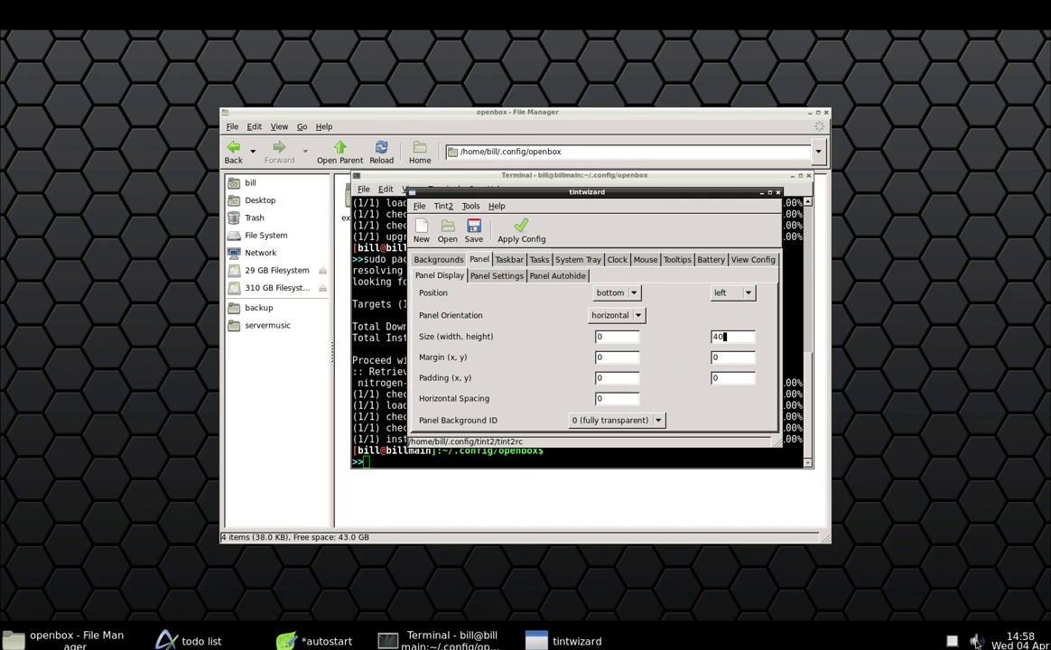
Step: Nudge the tray volume, then open alsamixer, step through Master and Headphone channels, and close it
scroll(976, 643, up, 6)
scroll(976, 643, down, 1)
right_click(976, 643)
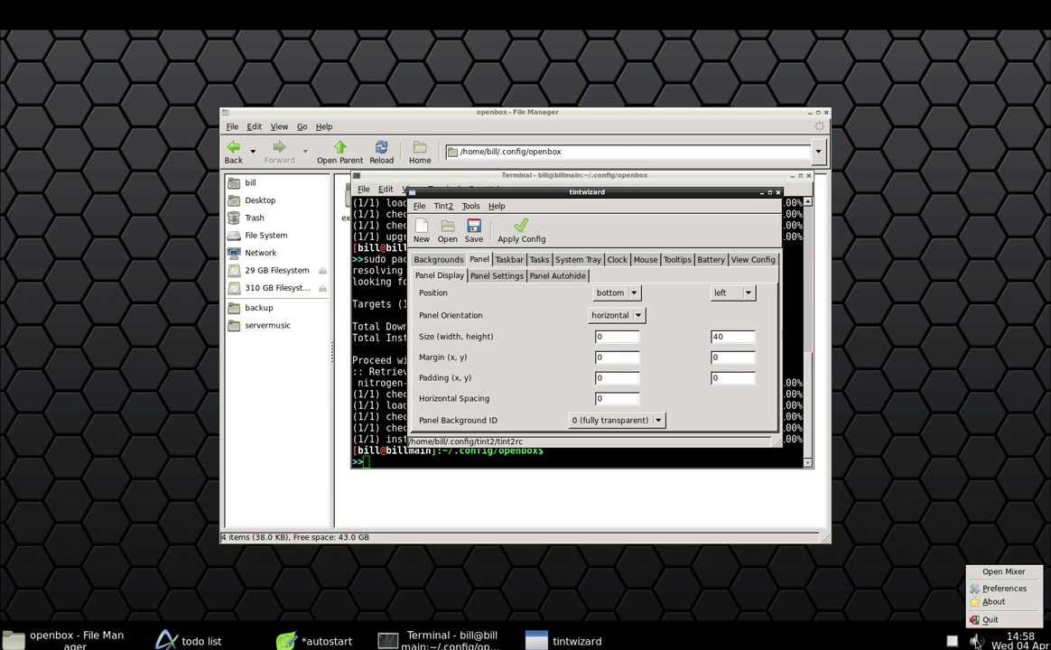
click(1025, 576)
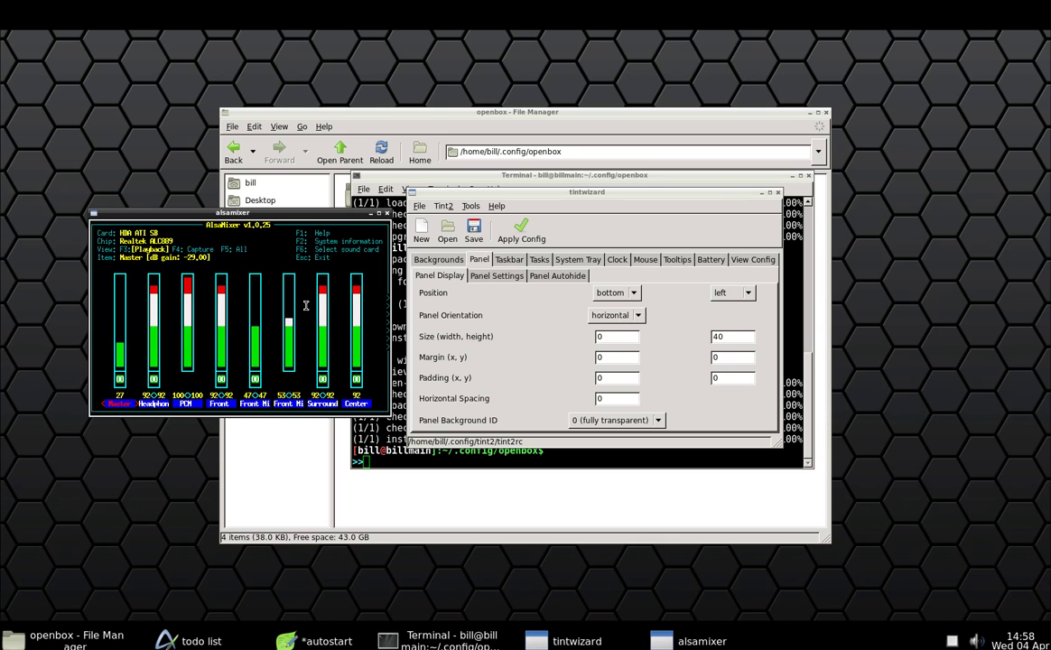
key(Right)
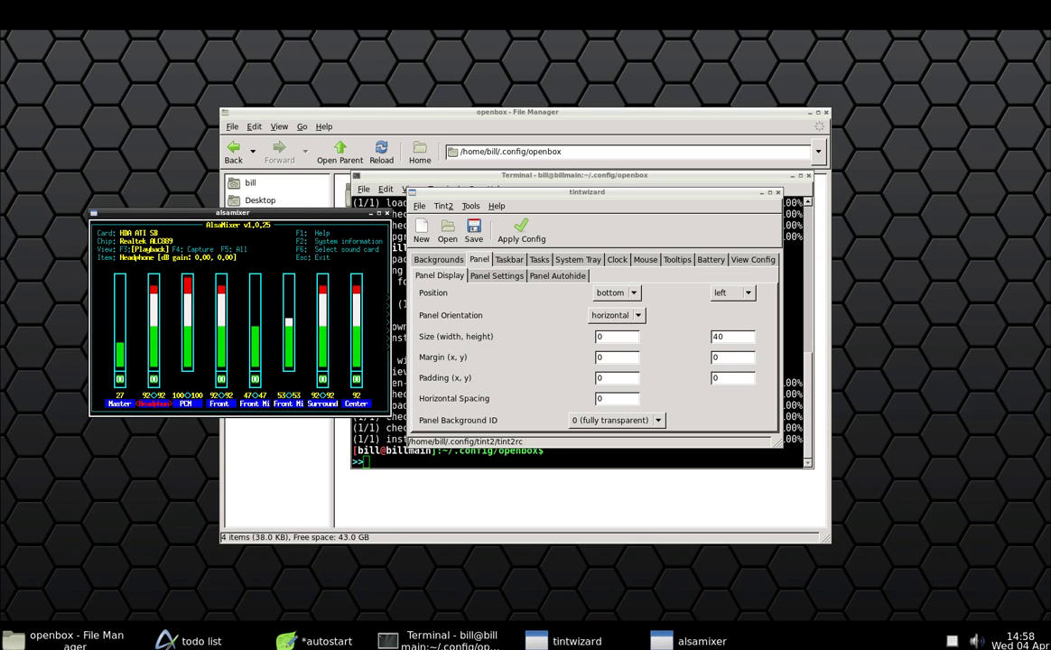
key(Right)
key(Right)
key(Right)
key(Right)
key(Right)
key(Right)
key(Right)
key(Right)
key(Escape)
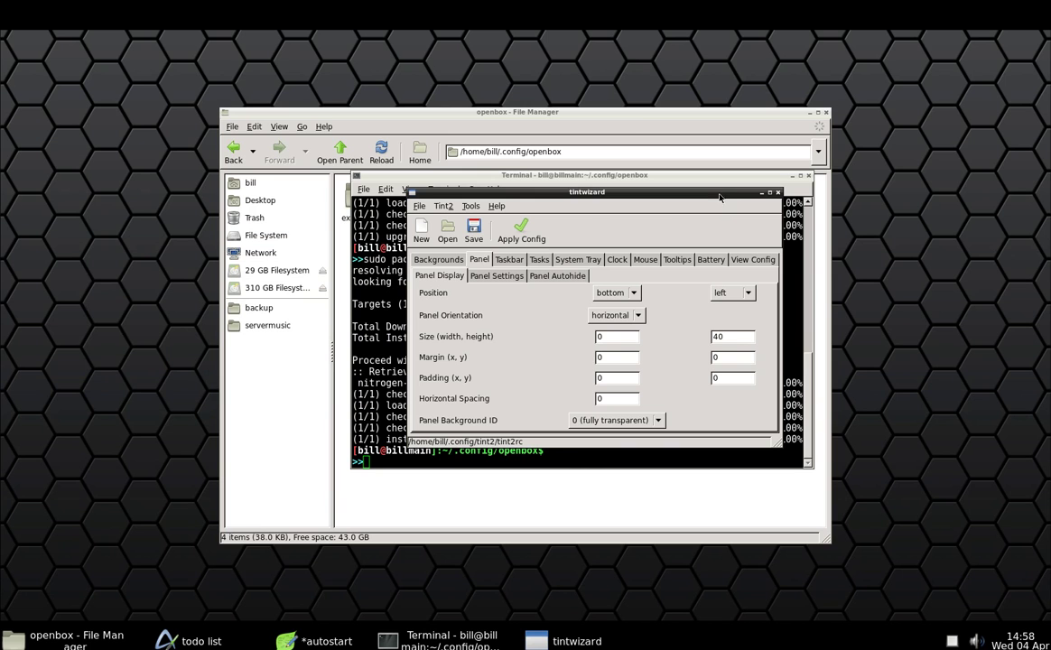
Step: Close tintwizard, then show the desktop root menu's System submenu and dismiss it
click(776, 192)
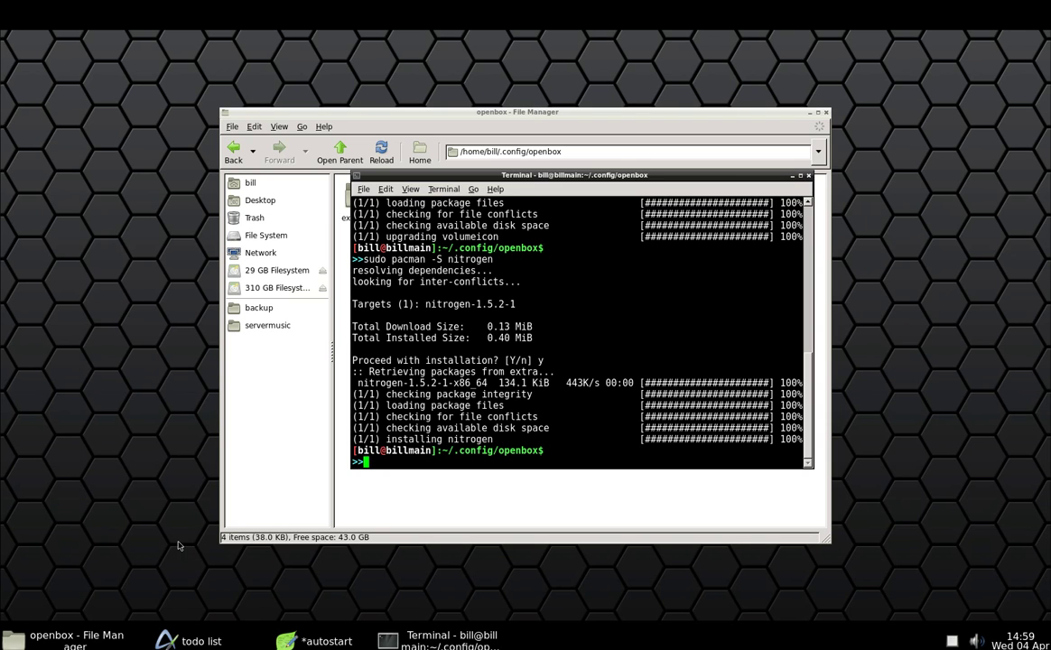
right_click(123, 110)
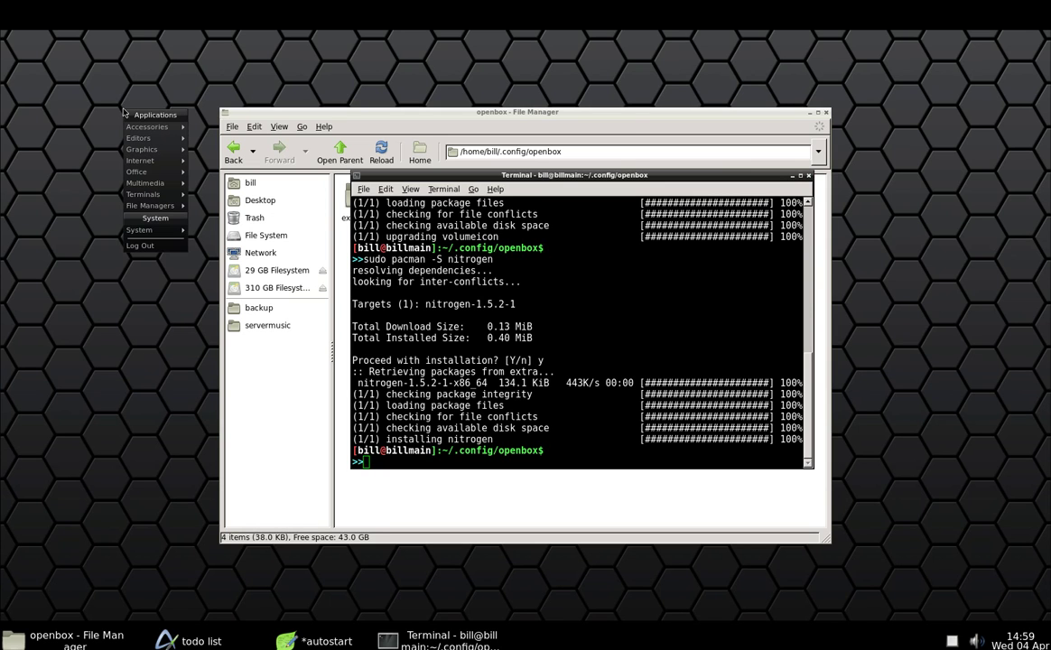
mouse_move(158, 230)
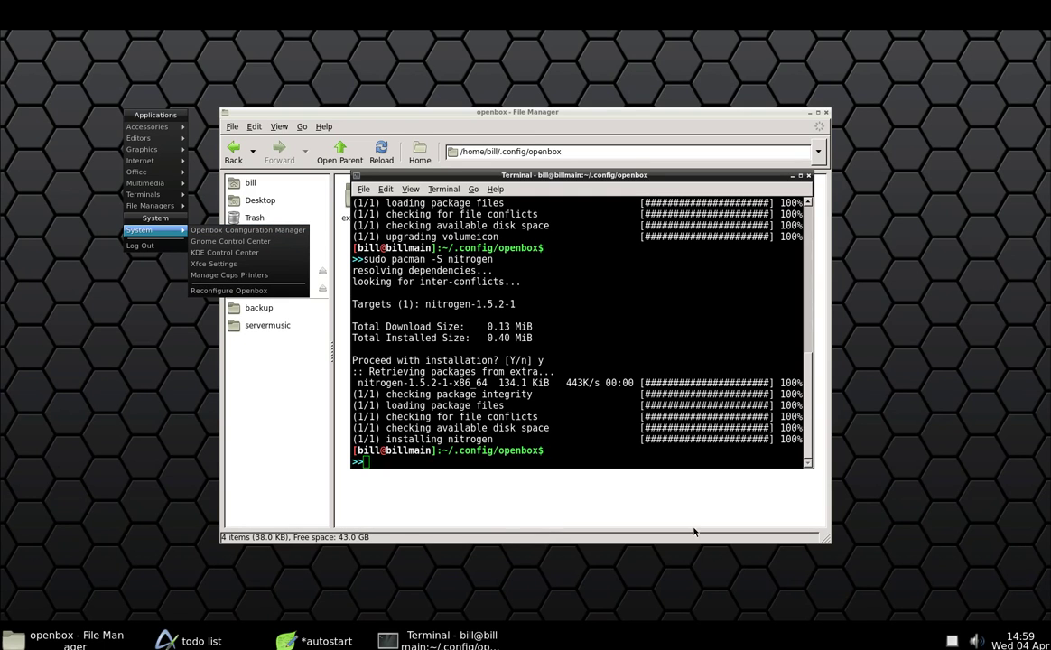
key(Escape)
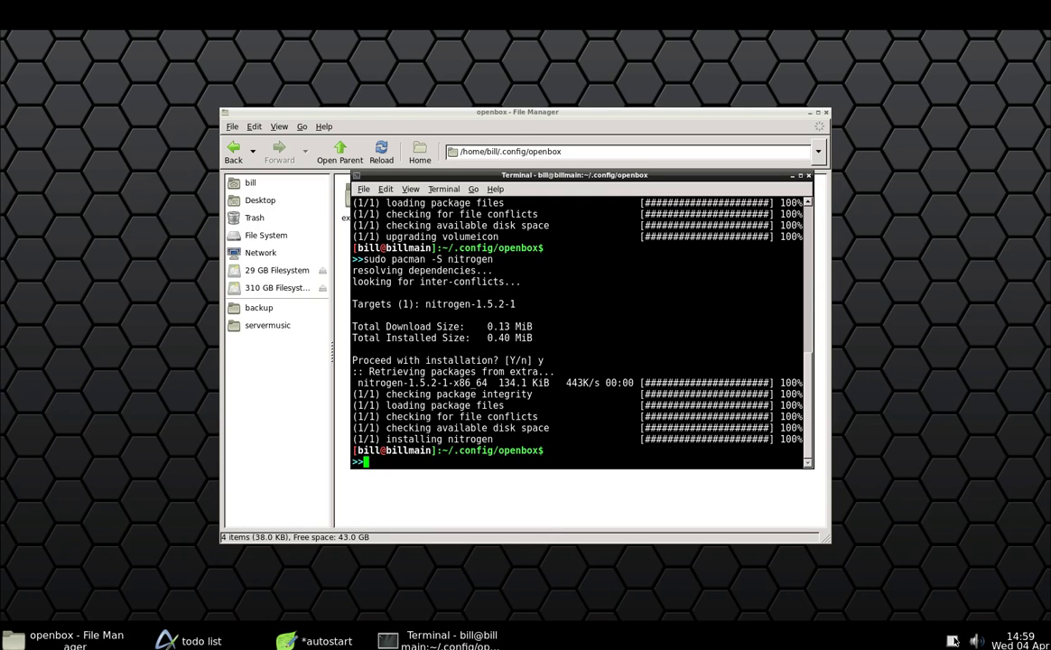